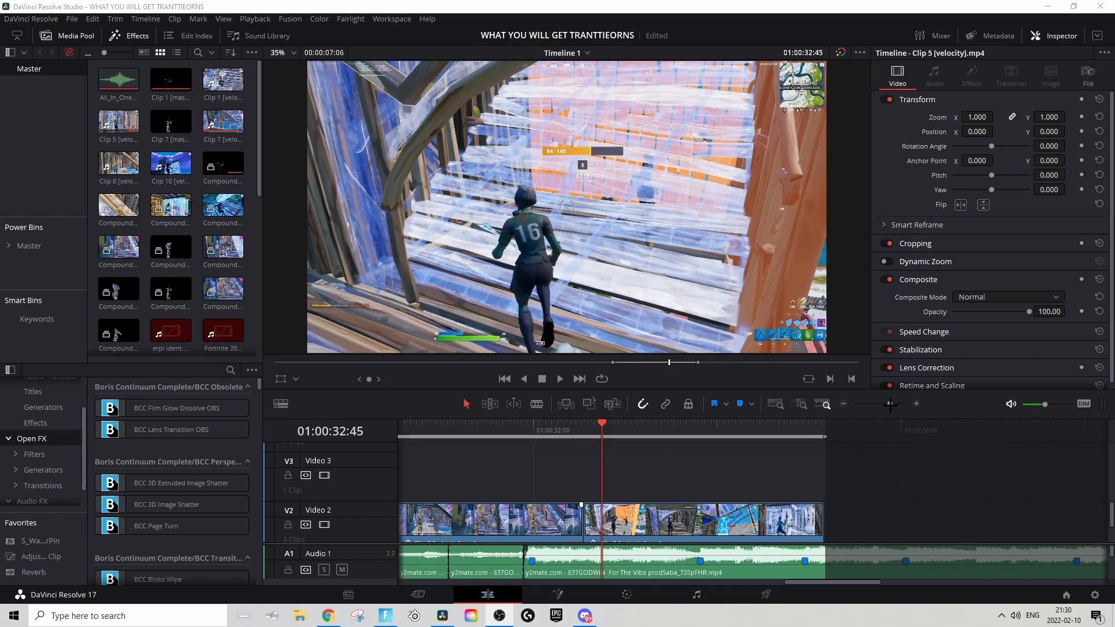
Step: Review playback across the cut between the last two Video 2 clips, from about 01:00:30 to 01:00:34
{"action": "left_click_drag", "start_coordinate": [890, 404], "coordinate": [883, 403]}
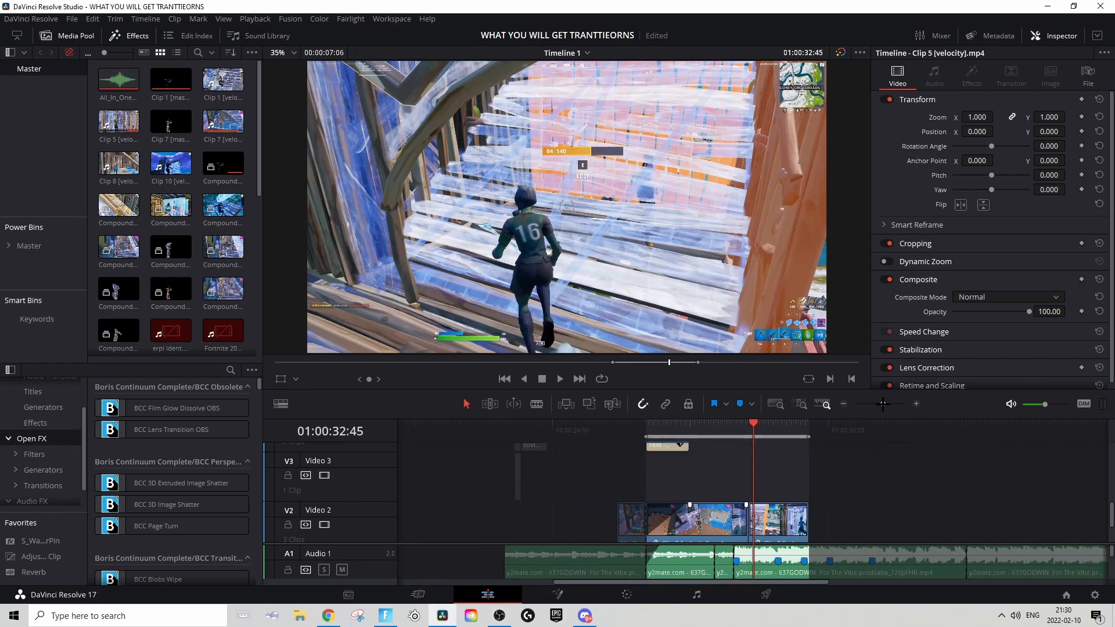
{"action": "left_click", "coordinate": [714, 431]}
{"action": "left_click", "coordinate": [706, 431]}
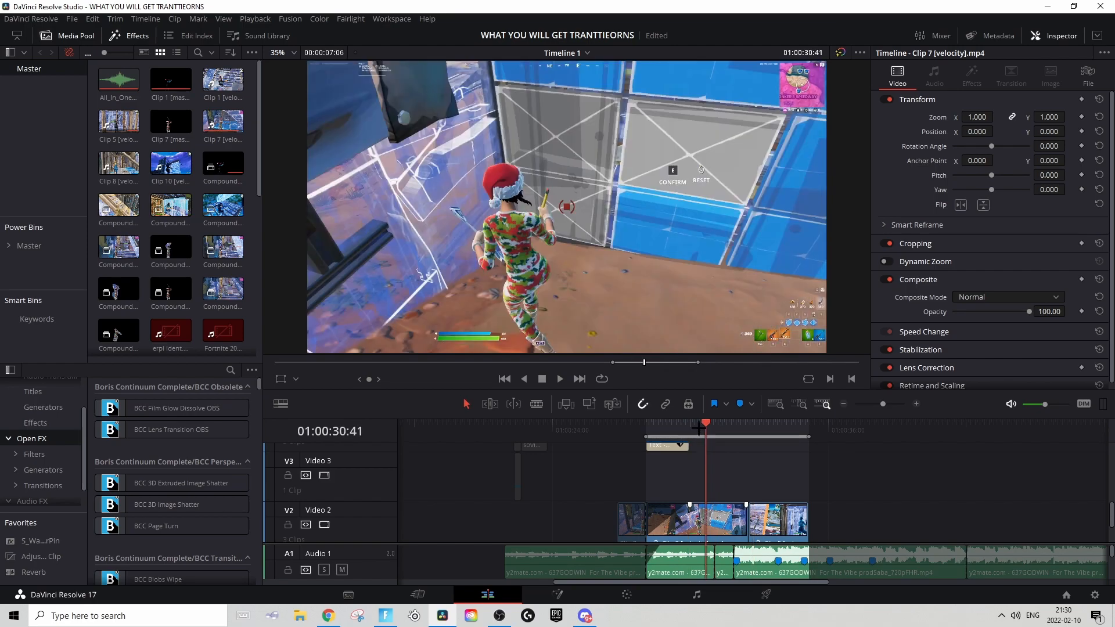
{"action": "left_click", "coordinate": [696, 437]}
{"action": "key", "text": "space"}
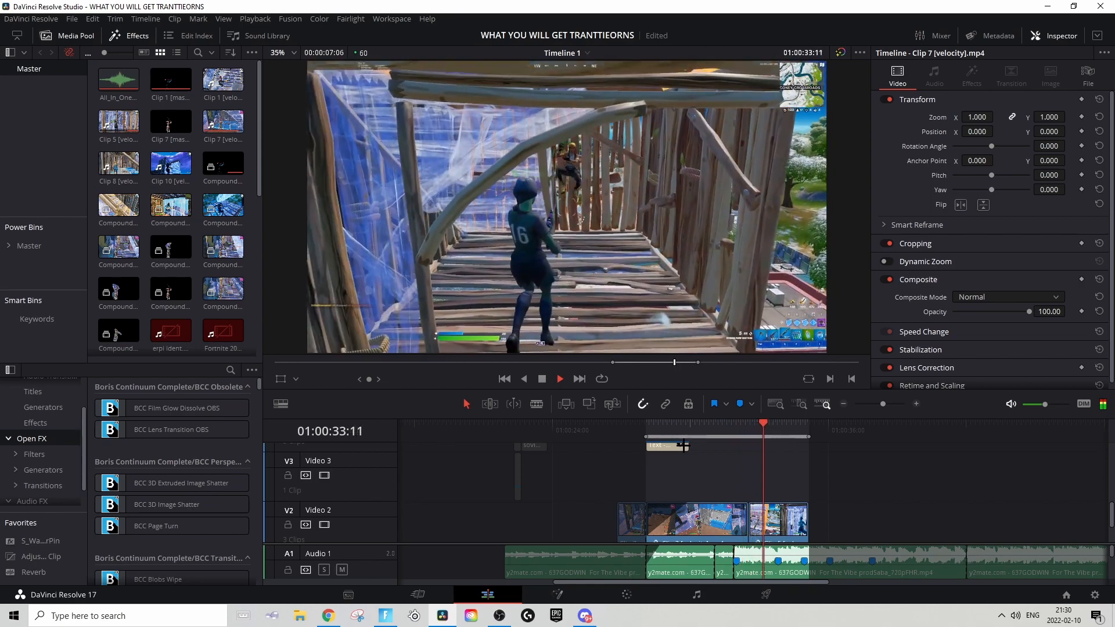
{"action": "key", "text": "space"}
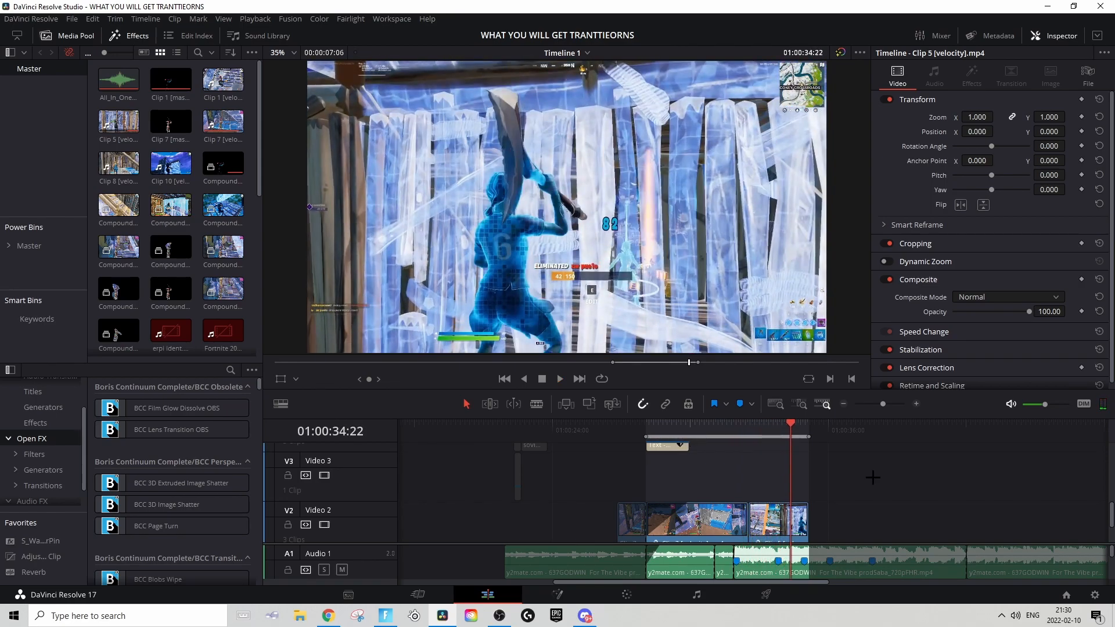
{"action": "key", "text": "Left"}
{"action": "key", "text": "Left"}
{"action": "key", "text": "Left"}
{"action": "key", "text": "Left"}
{"action": "key", "text": "Left"}
{"action": "key", "text": "Left"}
{"action": "key", "text": "Left"}
{"action": "key", "text": "Left"}
{"action": "key", "text": "Left"}
{"action": "key", "text": "Left"}
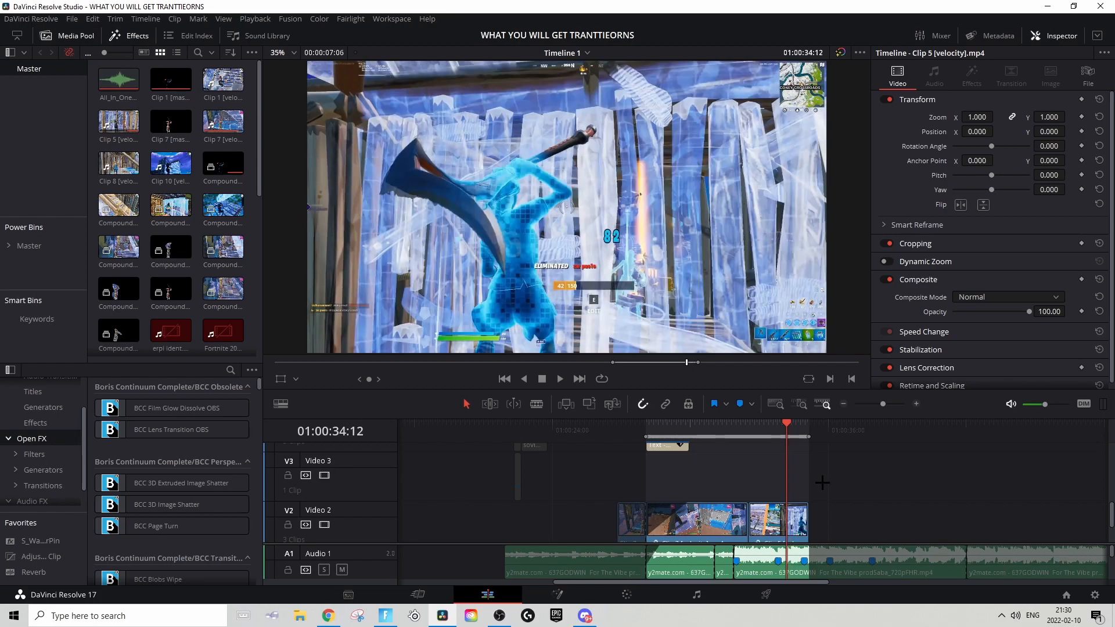
Step: Place an Adjustment Clip on Video 3 above the gameplay, ending at the music marker at 01:00:31:59
{"action": "left_click", "coordinate": [733, 422]}
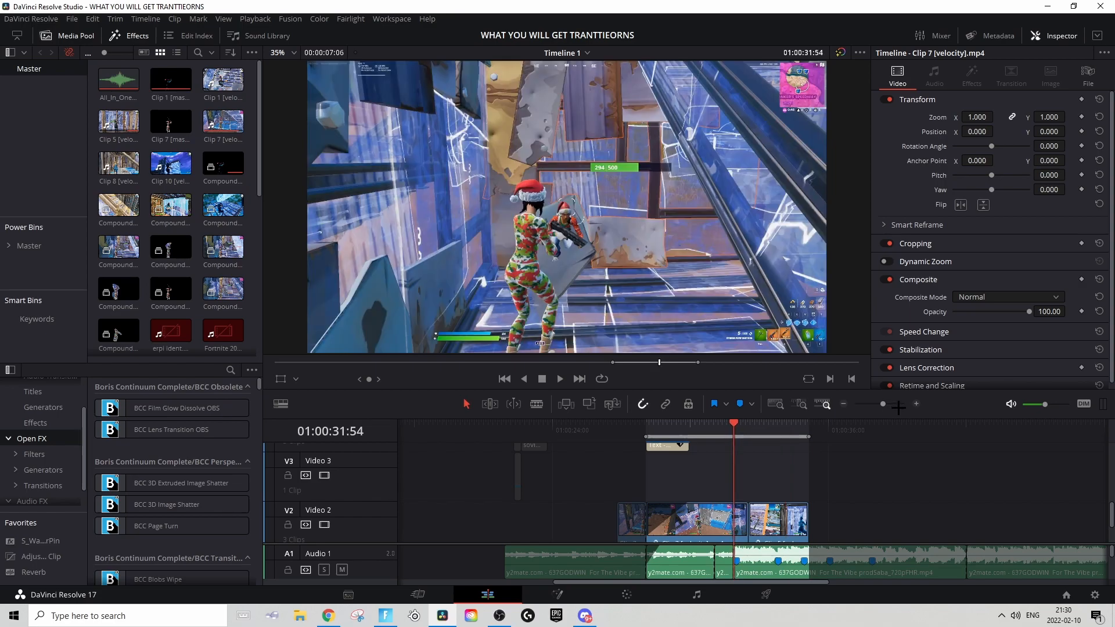
{"action": "left_click", "coordinate": [919, 404]}
{"action": "left_click", "coordinate": [761, 429]}
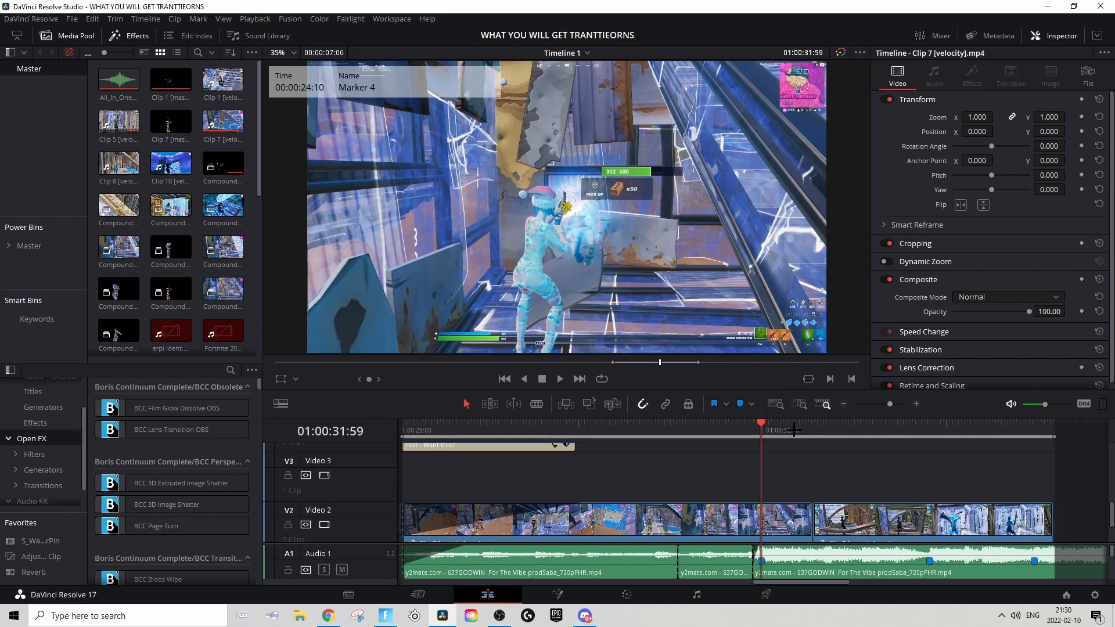
{"action": "left_click_drag", "start_coordinate": [891, 404], "coordinate": [886, 405]}
{"action": "left_click", "coordinate": [35, 423]}
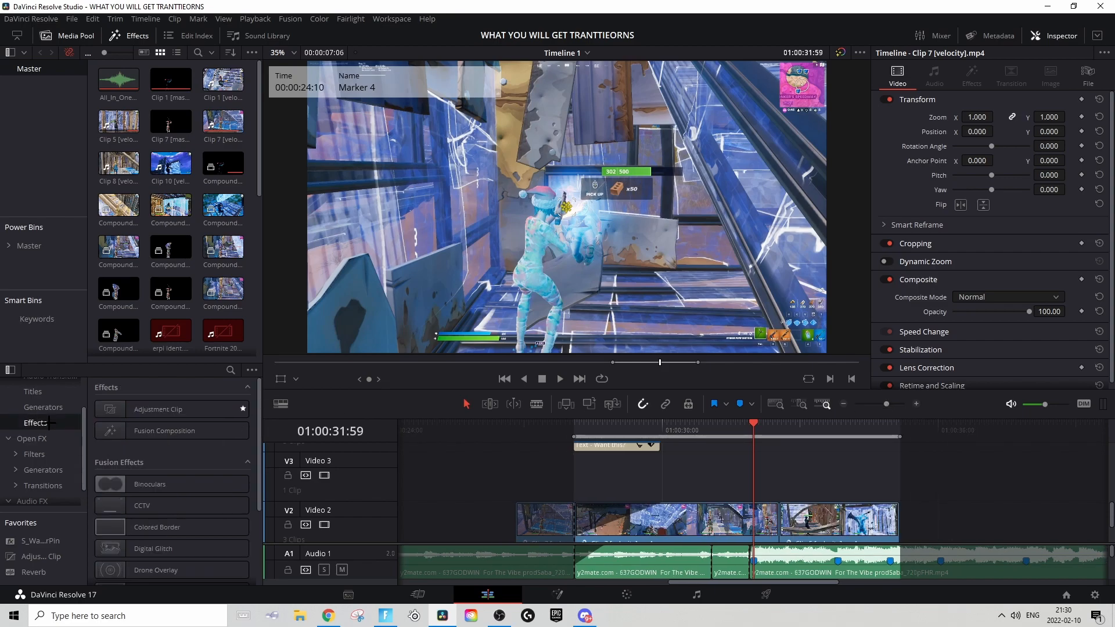
{"action": "left_click_drag", "start_coordinate": [157, 410], "coordinate": [543, 487]}
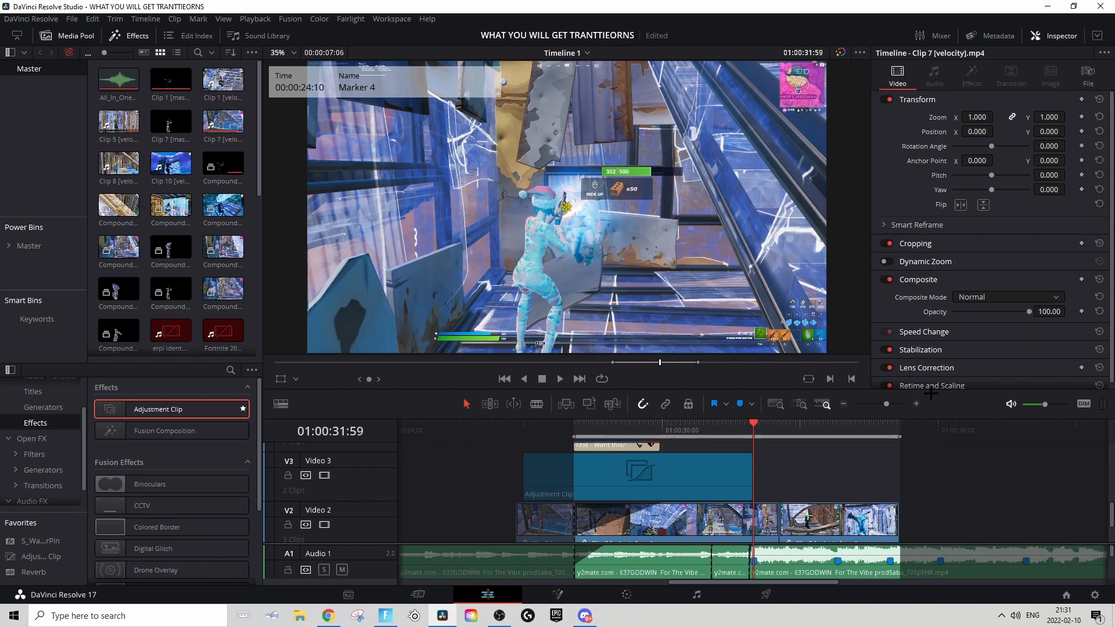
Step: In Fusion, insert the saved effect chain from S_Flicker1 to BCCBulge1 between the adjustment clip's MediaIn1 and MediaOut1, and return to the edit timeline
{"action": "left_click", "coordinate": [917, 405]}
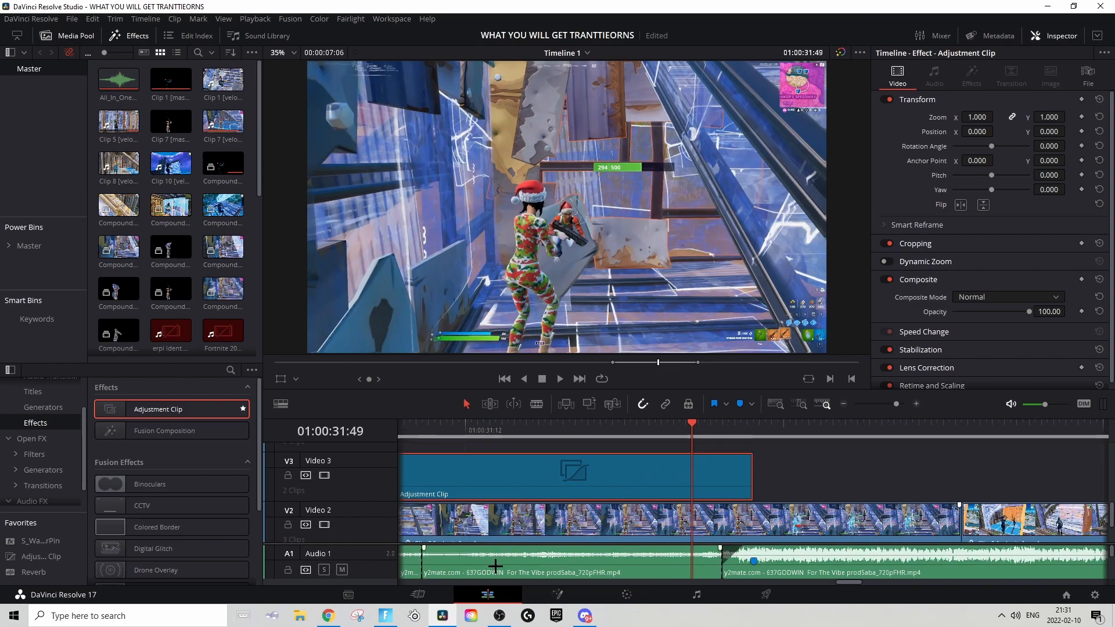
{"action": "left_click", "coordinate": [558, 593]}
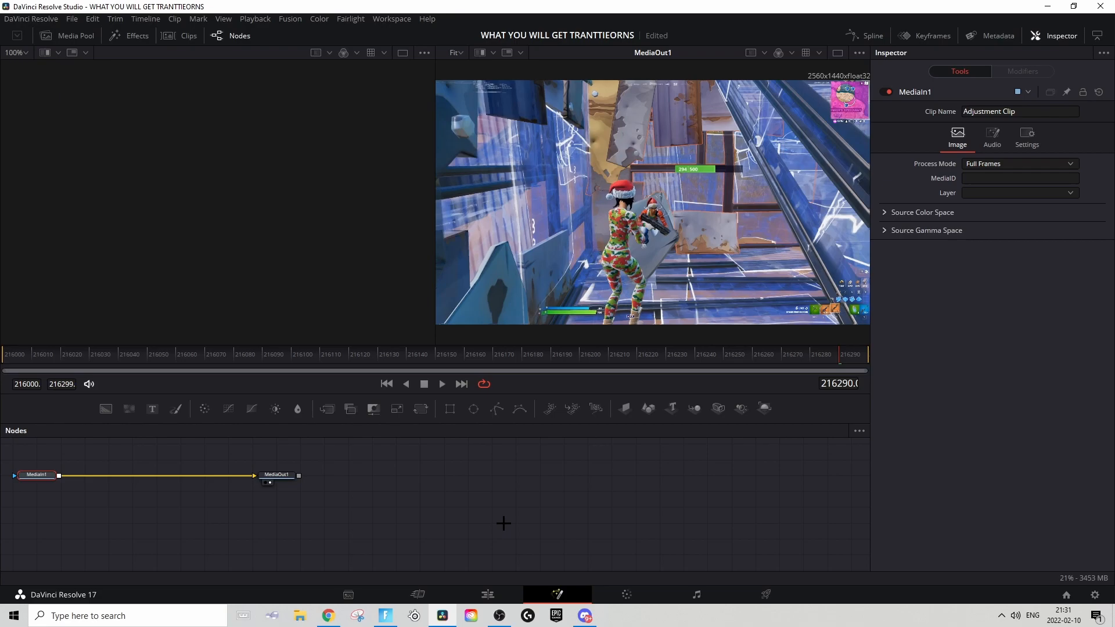
{"action": "left_click", "coordinate": [300, 616]}
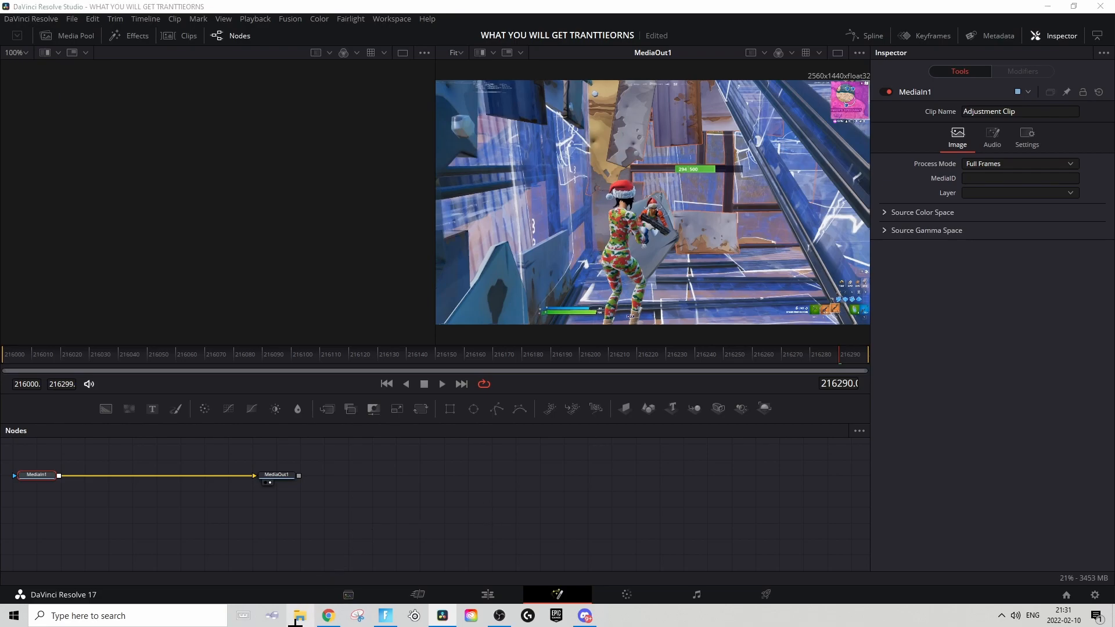
{"action": "left_click_drag", "start_coordinate": [701, 500], "coordinate": [152, 480]}
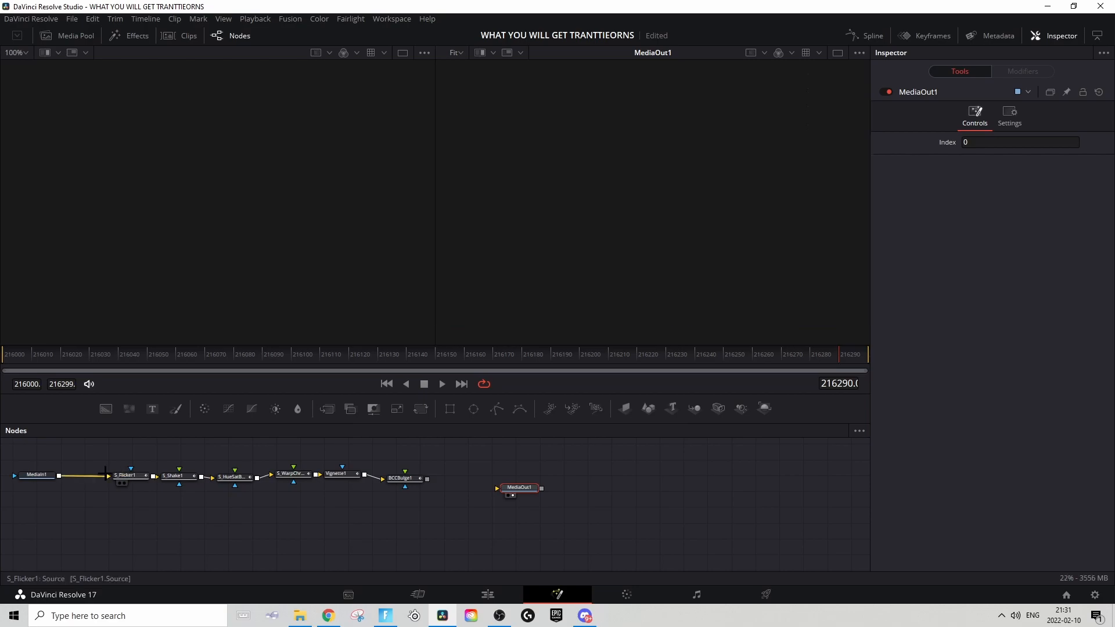
{"action": "left_click_drag", "start_coordinate": [427, 479], "coordinate": [520, 489]}
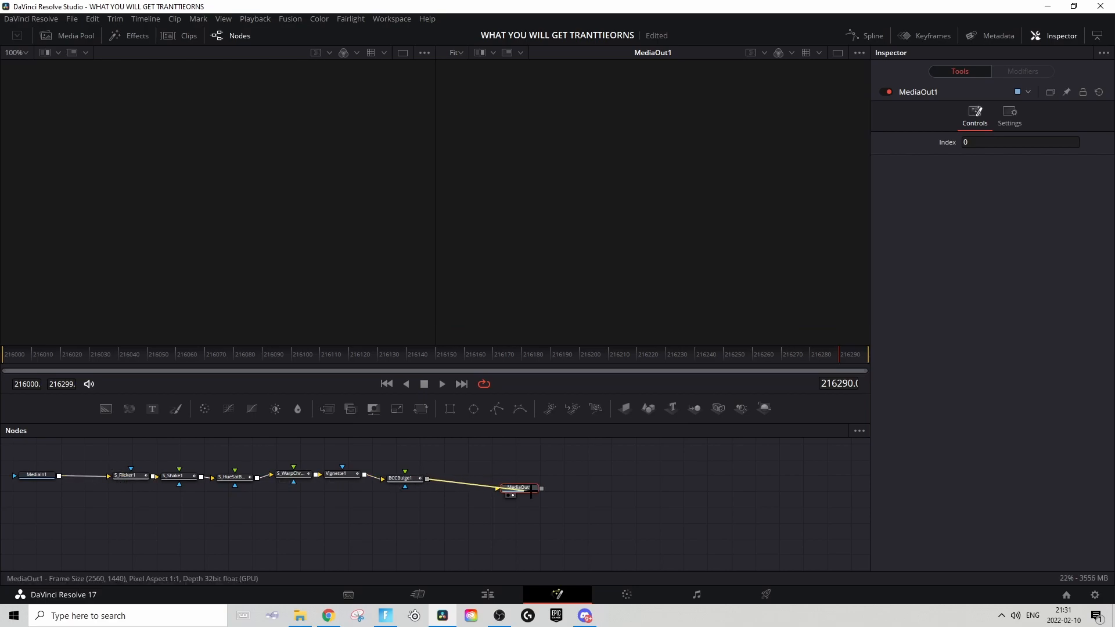
{"action": "left_click", "coordinate": [412, 479]}
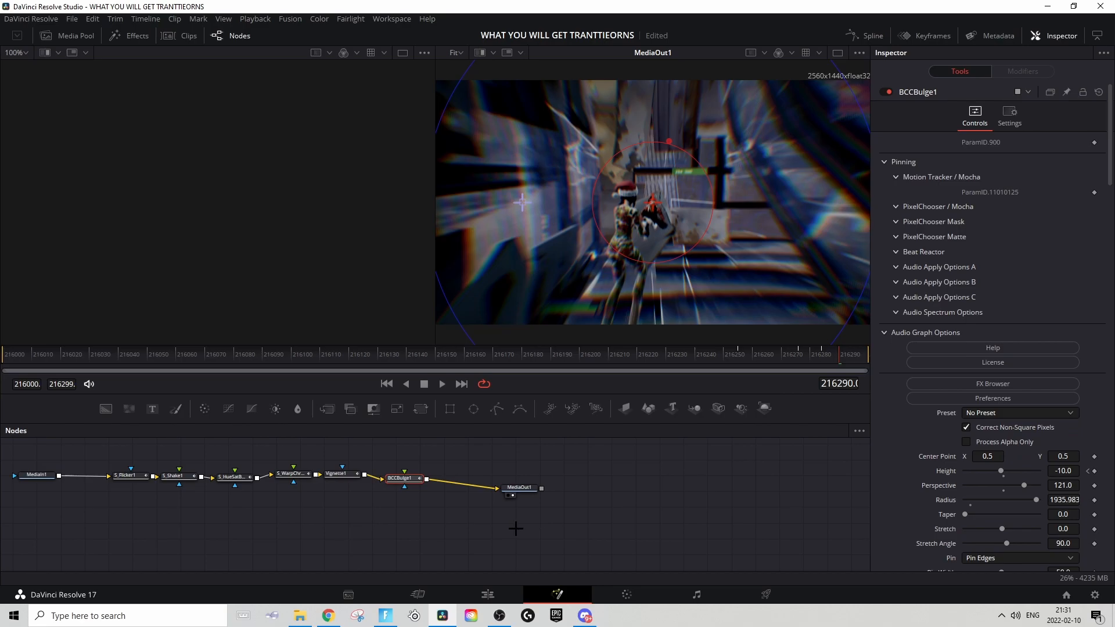
{"action": "left_click", "coordinate": [488, 595]}
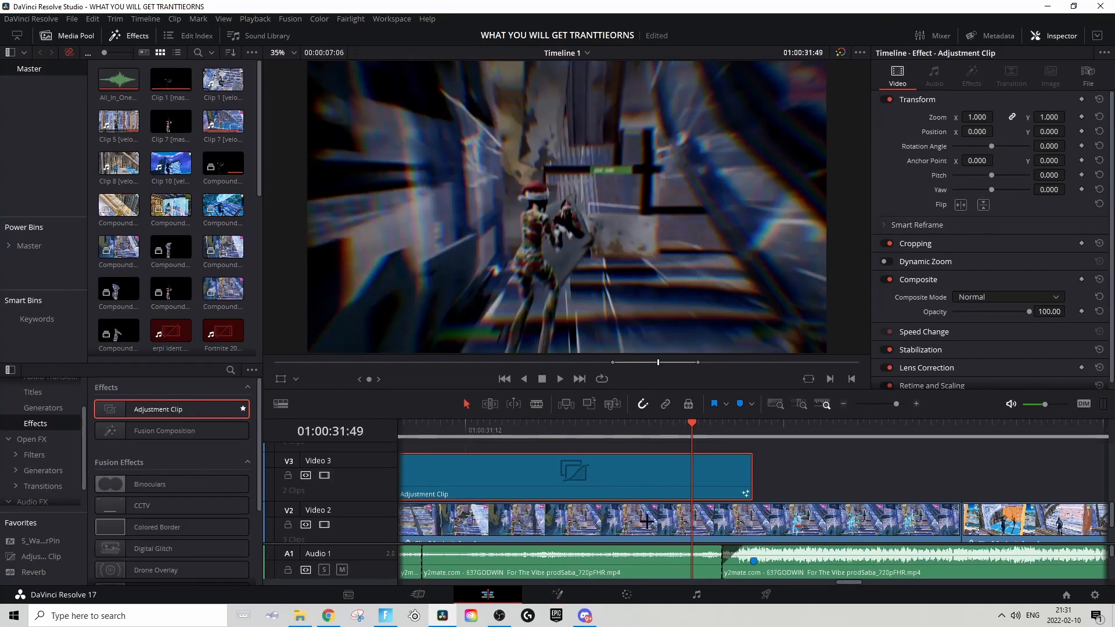
Step: Enable Render Cache Color Output for the adjustment clip and trim its start to the end of the "Want this?" title
{"action": "right_click", "coordinate": [626, 479]}
{"action": "left_click", "coordinate": [641, 460]}
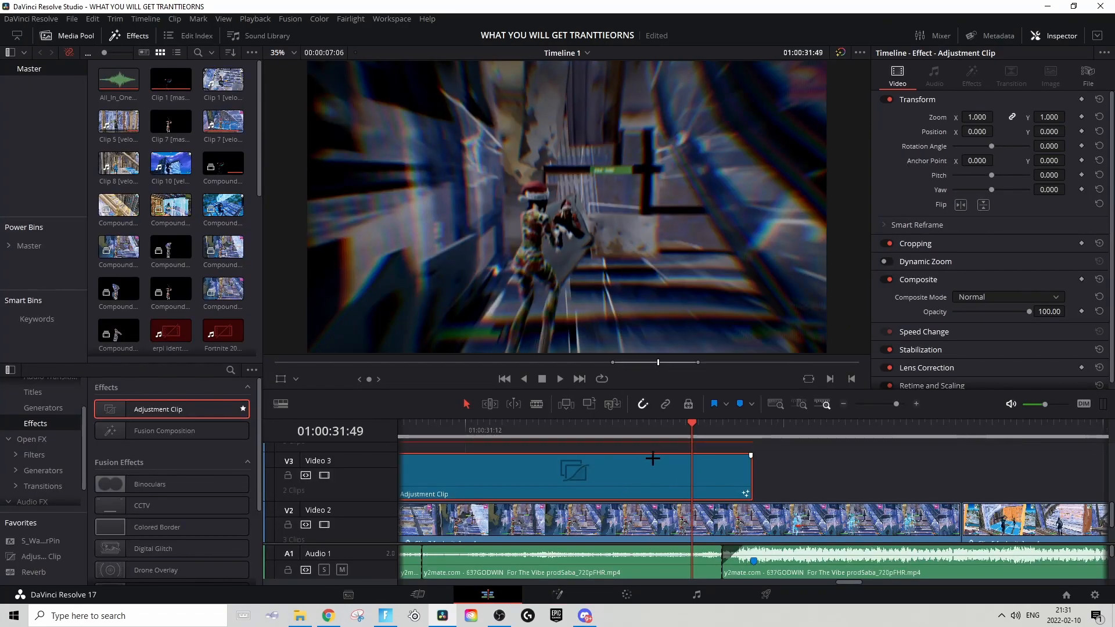
{"action": "left_click_drag", "start_coordinate": [893, 404], "coordinate": [887, 405]}
{"action": "left_click_drag", "start_coordinate": [533, 473], "coordinate": [669, 473]}
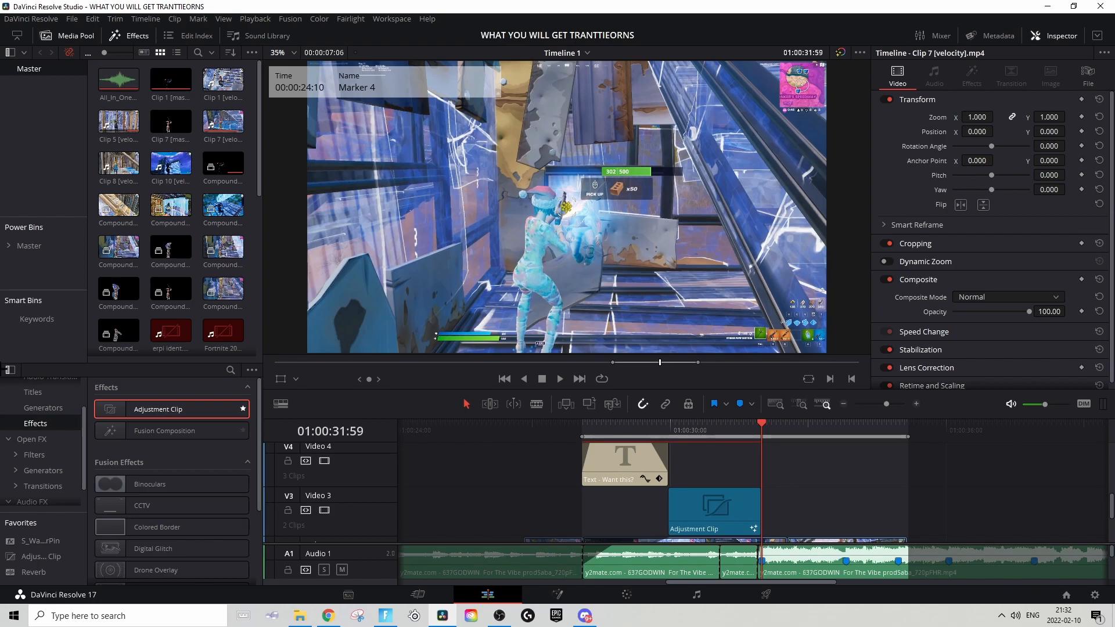
Step: Add a second Adjustment Clip directly after the first and, in Fusion, connect the saved S_Glint1 to S_Shake2_1 chain between its MediaIn1 and MediaOut1
{"action": "left_click_drag", "start_coordinate": [120, 411], "coordinate": [768, 524]}
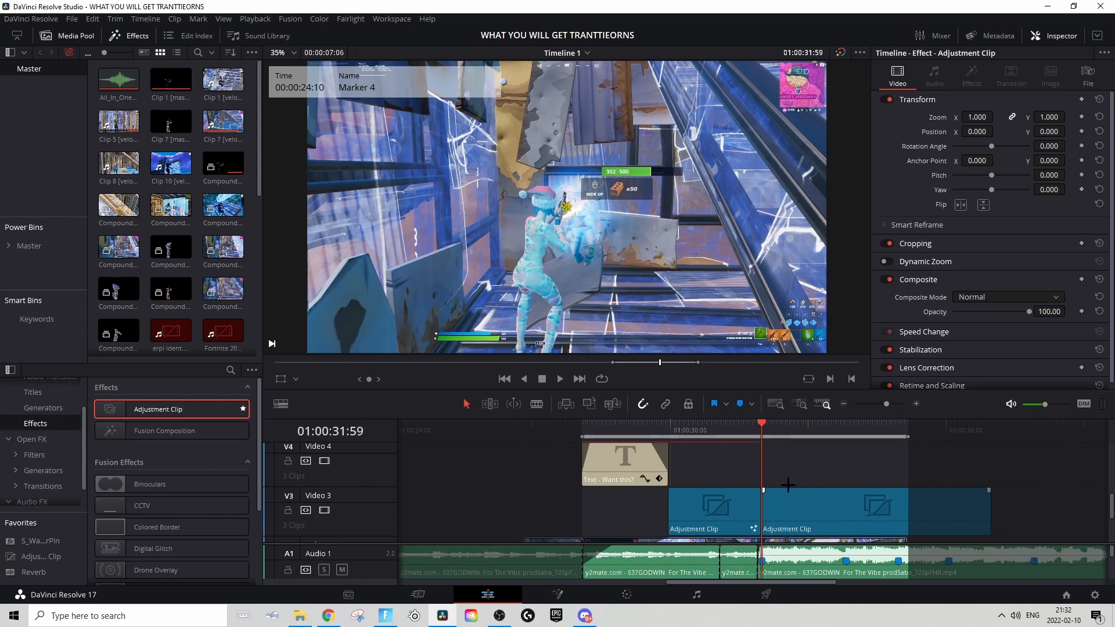
{"action": "left_click", "coordinate": [782, 427]}
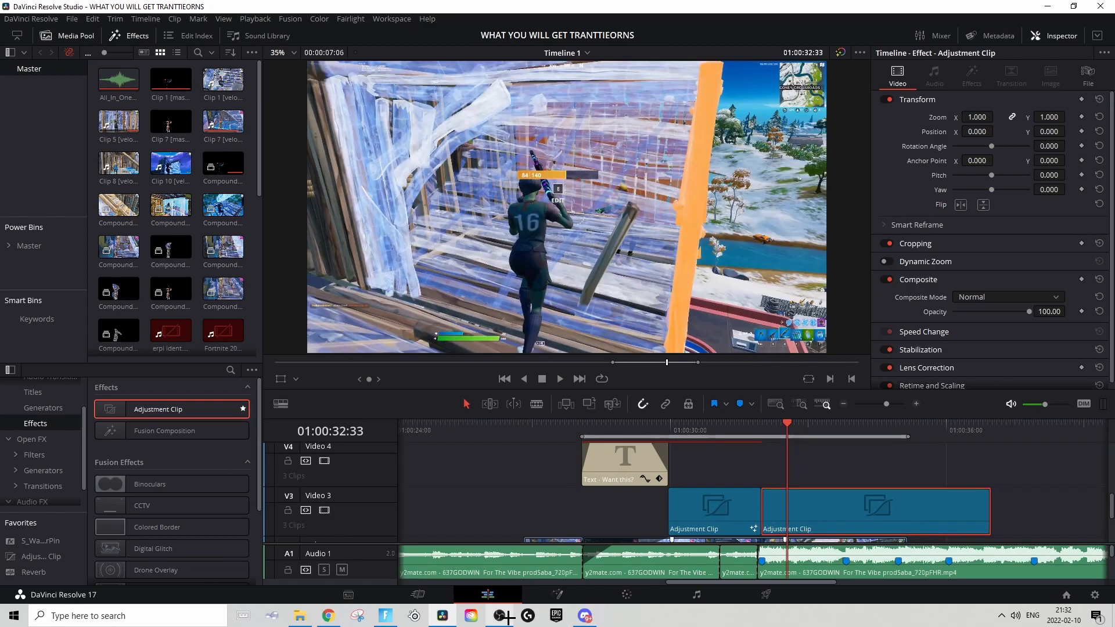
{"action": "left_click", "coordinate": [558, 594]}
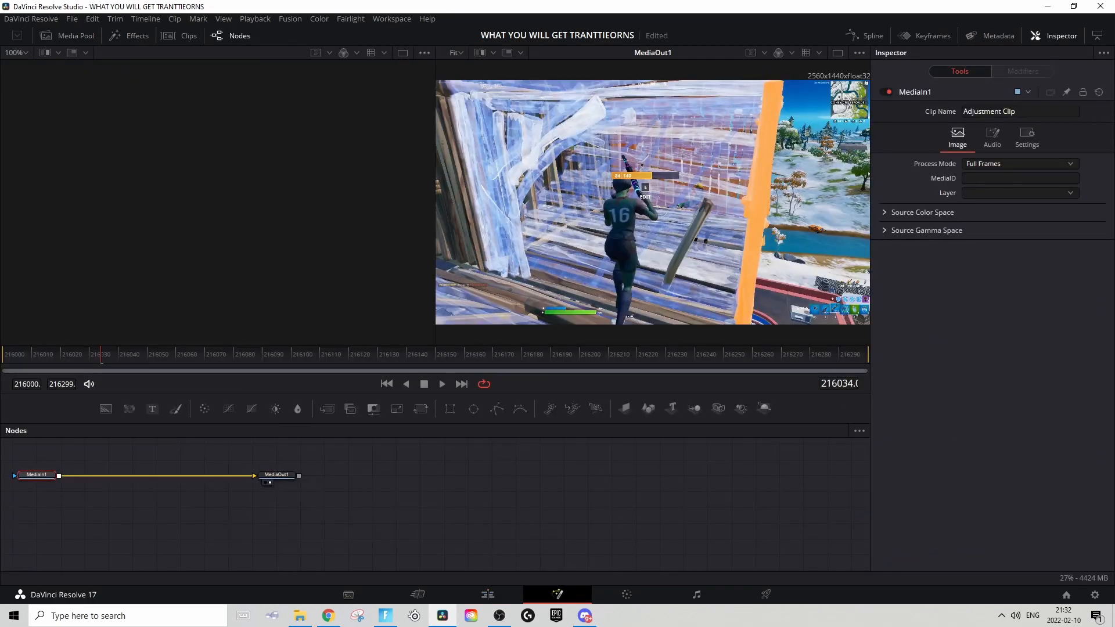
{"action": "left_click_drag", "start_coordinate": [668, 433], "coordinate": [118, 497]}
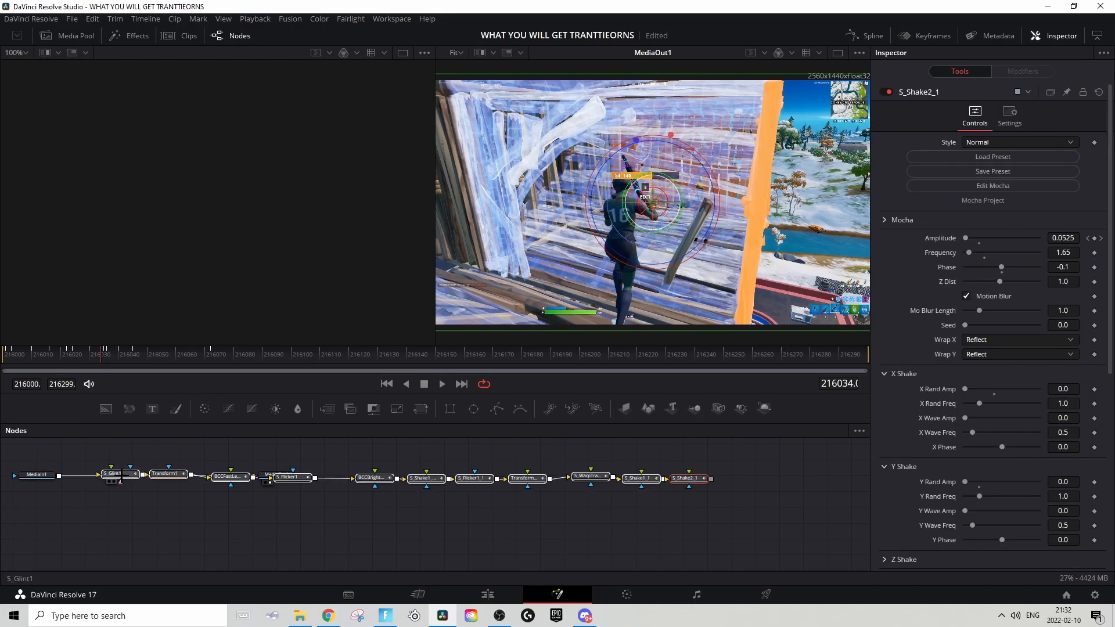
{"action": "left_click_drag", "start_coordinate": [276, 475], "coordinate": [94, 496]}
{"action": "left_click_drag", "start_coordinate": [707, 500], "coordinate": [773, 514]}
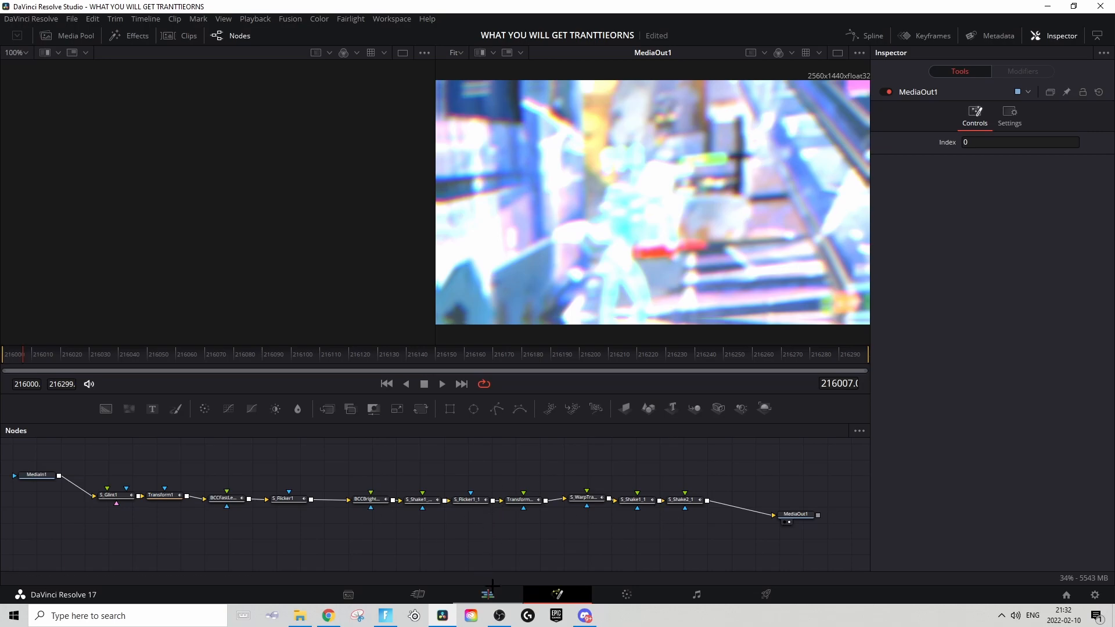
{"action": "left_click", "coordinate": [488, 594]}
Step: Enable Render Cache Color Output for the second adjustment clip and trim its end to 01:00:32:33
{"action": "right_click", "coordinate": [820, 505]}
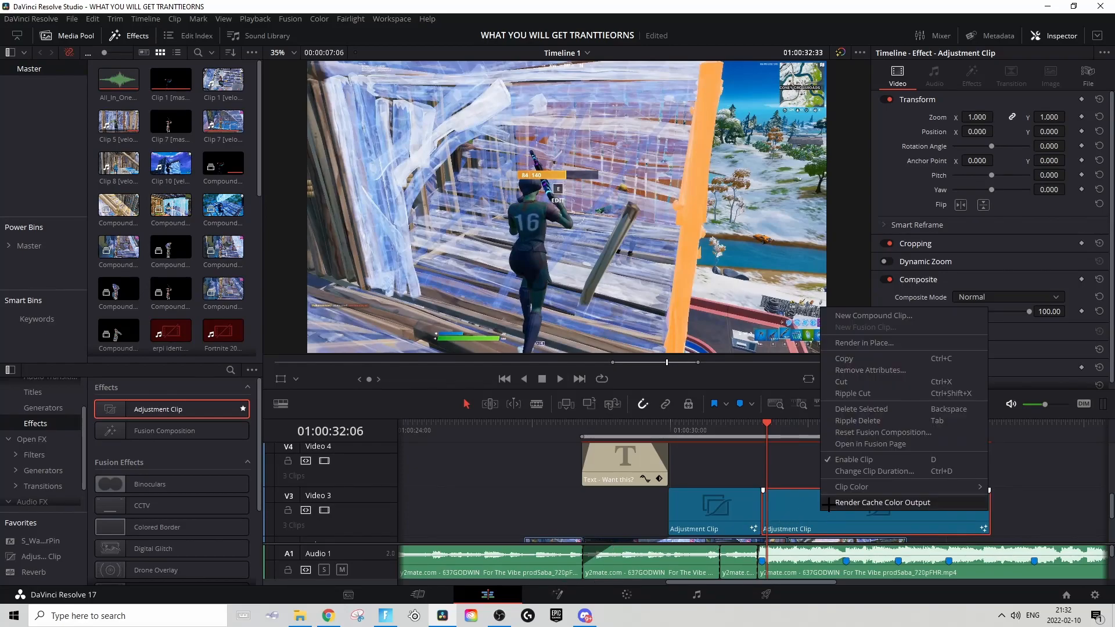
{"action": "left_click", "coordinate": [807, 504]}
{"action": "right_click", "coordinate": [720, 503]}
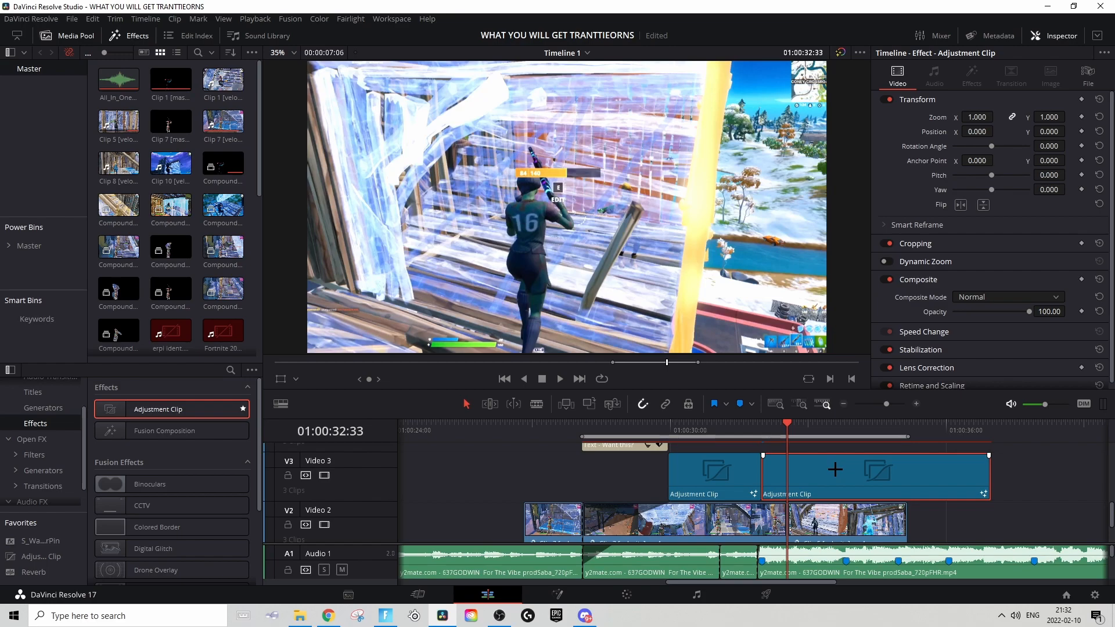
{"action": "left_click_drag", "start_coordinate": [986, 485], "coordinate": [787, 484]}
Step: Play the last gameplay clip from its opening cut and add a timeline marker at 01:00:33:05
{"action": "left_click", "coordinate": [805, 434]}
{"action": "scroll", "coordinate": [830, 467], "scroll_direction": "up", "scroll_amount": 2}
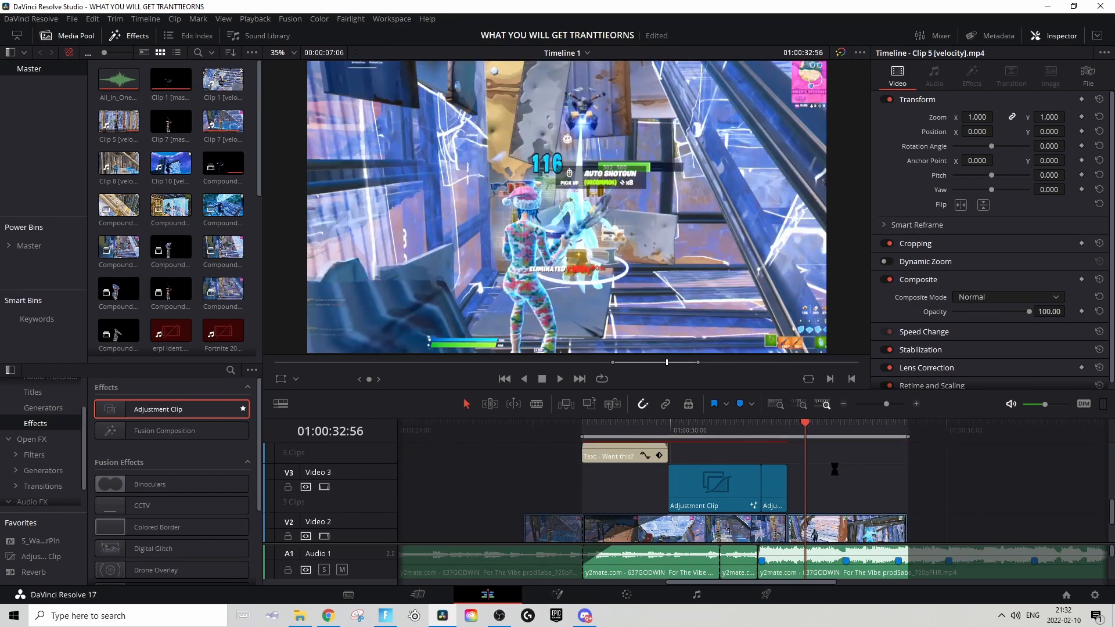
{"action": "left_click", "coordinate": [916, 403]}
{"action": "left_click", "coordinate": [916, 403]}
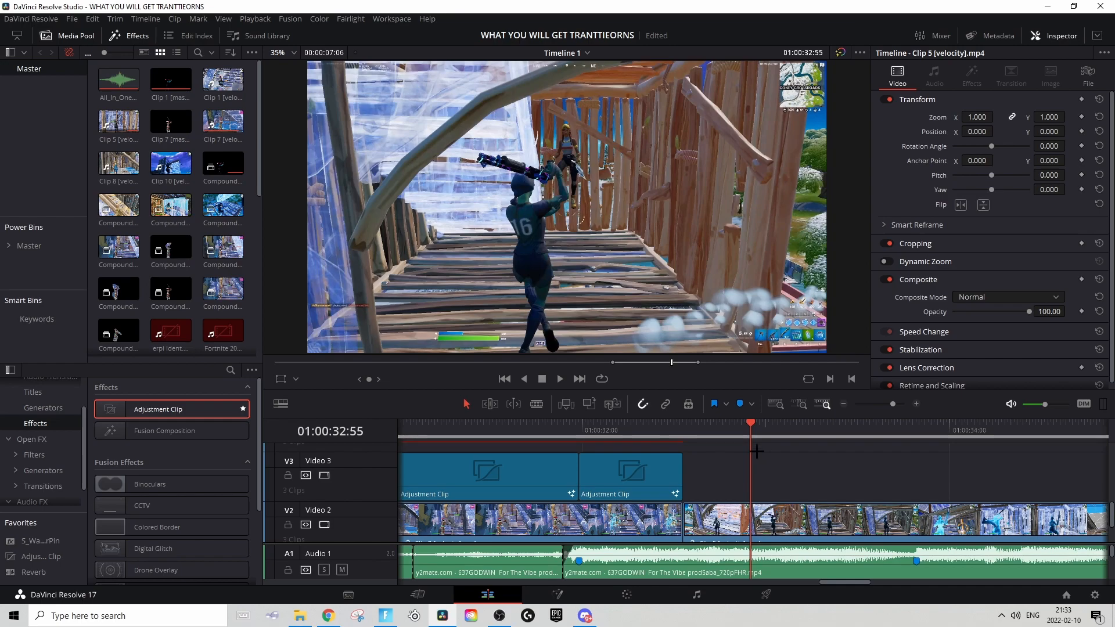
{"action": "left_click", "coordinate": [777, 435]}
{"action": "left_click_drag", "start_coordinate": [777, 434], "coordinate": [781, 436]}
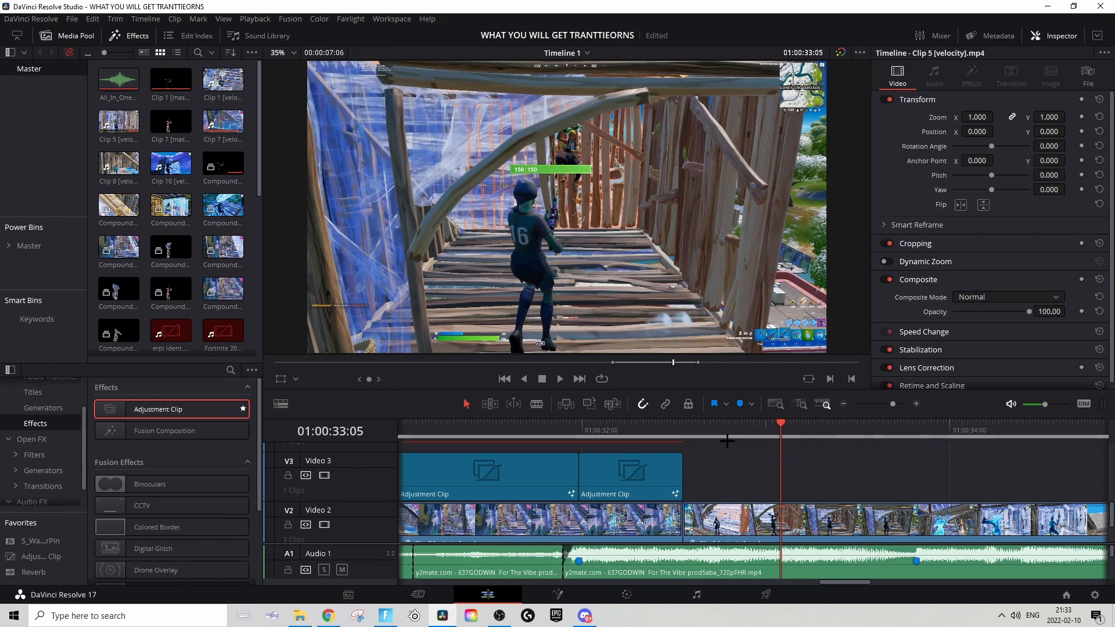
{"action": "left_click", "coordinate": [684, 433]}
{"action": "key", "text": "space"}
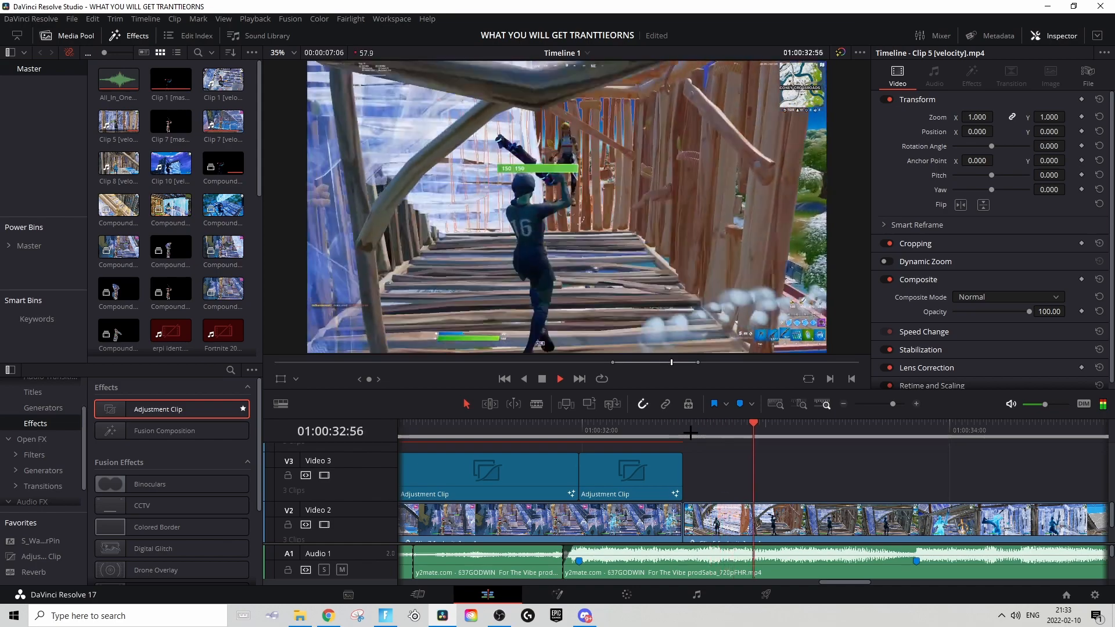
{"action": "left_click", "coordinate": [780, 437]}
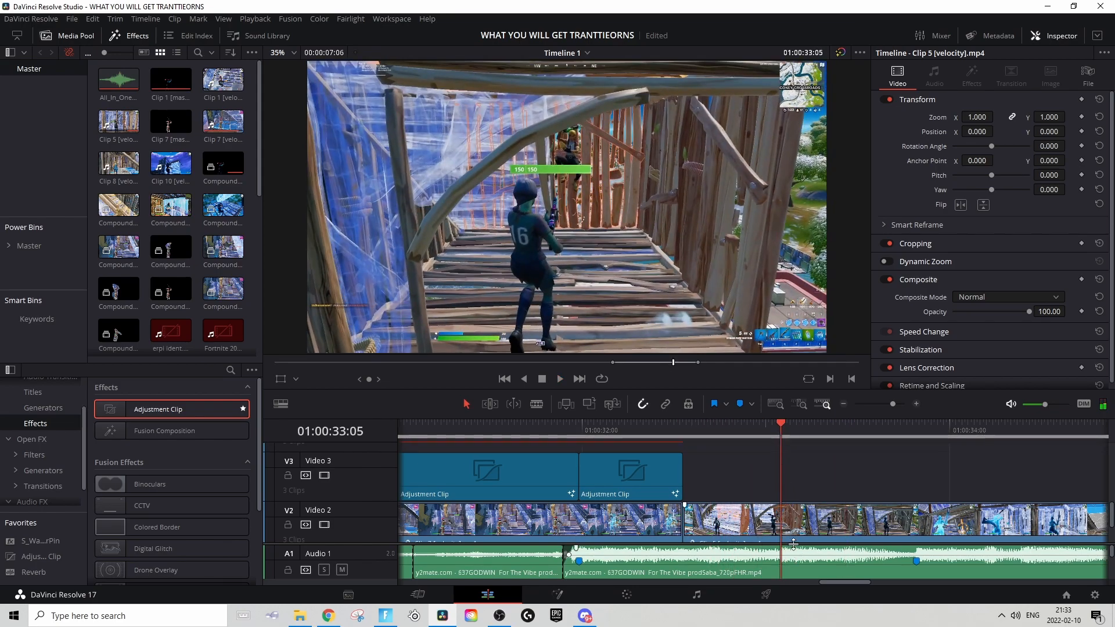
{"action": "key", "text": "m"}
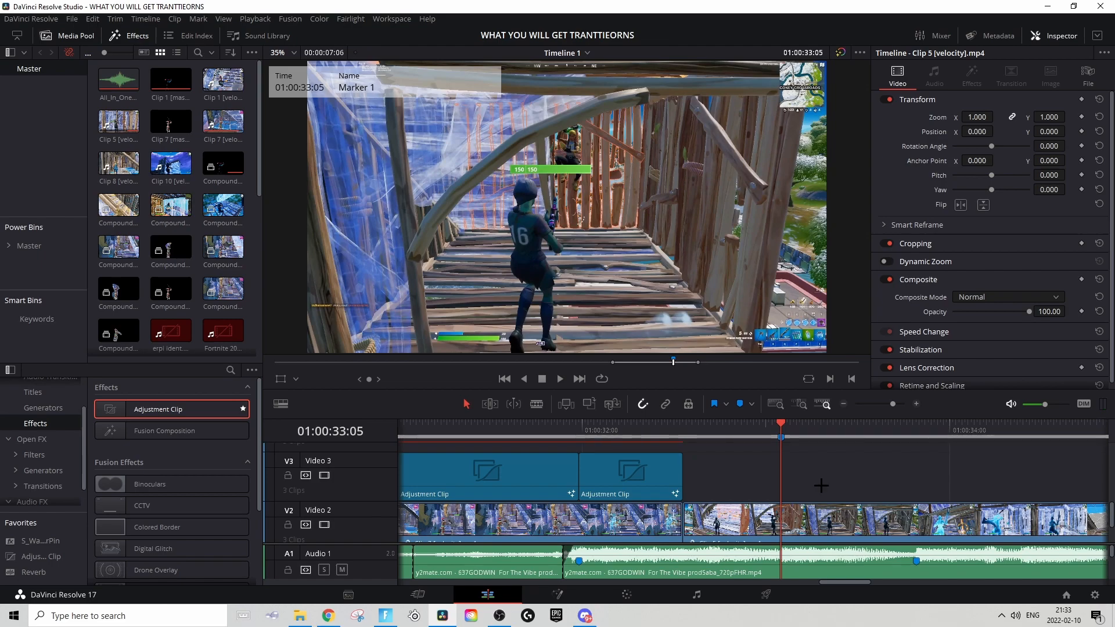
Step: Split the last gameplay clip on Video 2 at the 01:00:33:05 marker
{"action": "mouse_move", "coordinate": [763, 432]}
{"action": "left_mouse_down"}
{"action": "mouse_move", "coordinate": [754, 426]}
{"action": "mouse_move", "coordinate": [781, 421]}
{"action": "left_mouse_up"}
{"action": "left_click", "coordinate": [819, 514]}
{"action": "key", "text": "ctrl+b"}
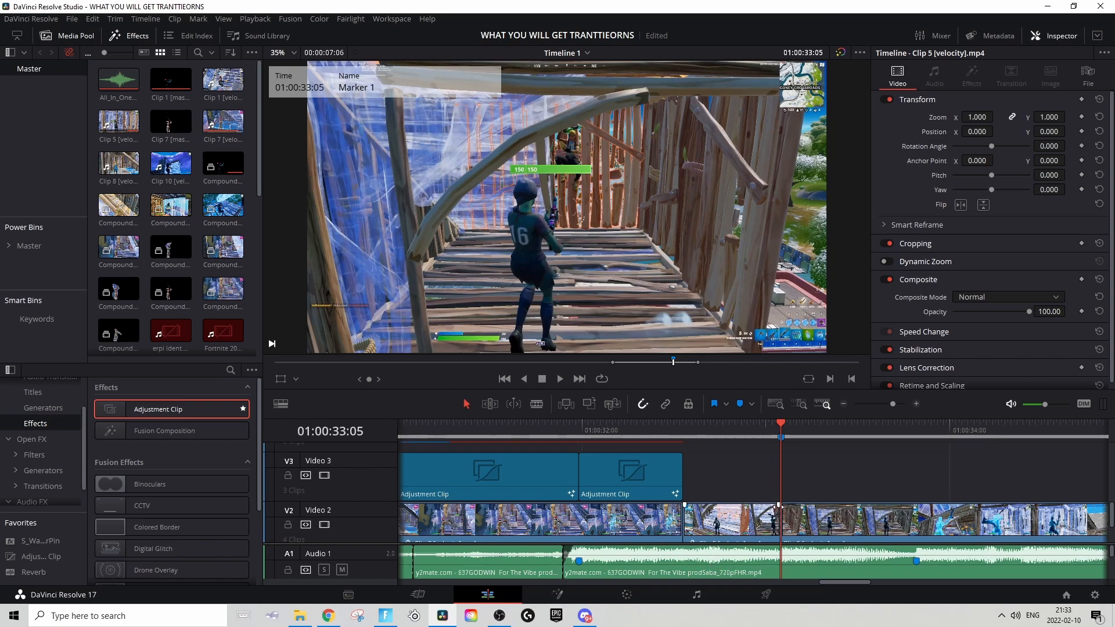
Step: Adjust the fade-outs on the segment before the marker and the clip preceding it, and place the playhead at the 01:00:32:33 cut
{"action": "left_click_drag", "start_coordinate": [779, 504], "coordinate": [751, 504]}
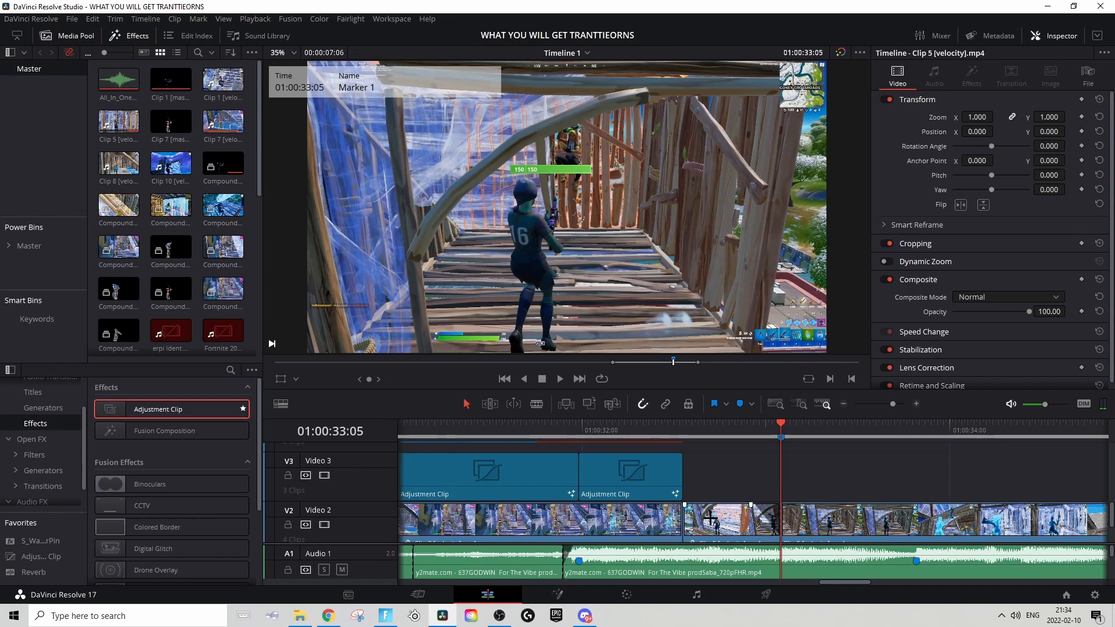
{"action": "left_click_drag", "start_coordinate": [681, 505], "coordinate": [664, 504]}
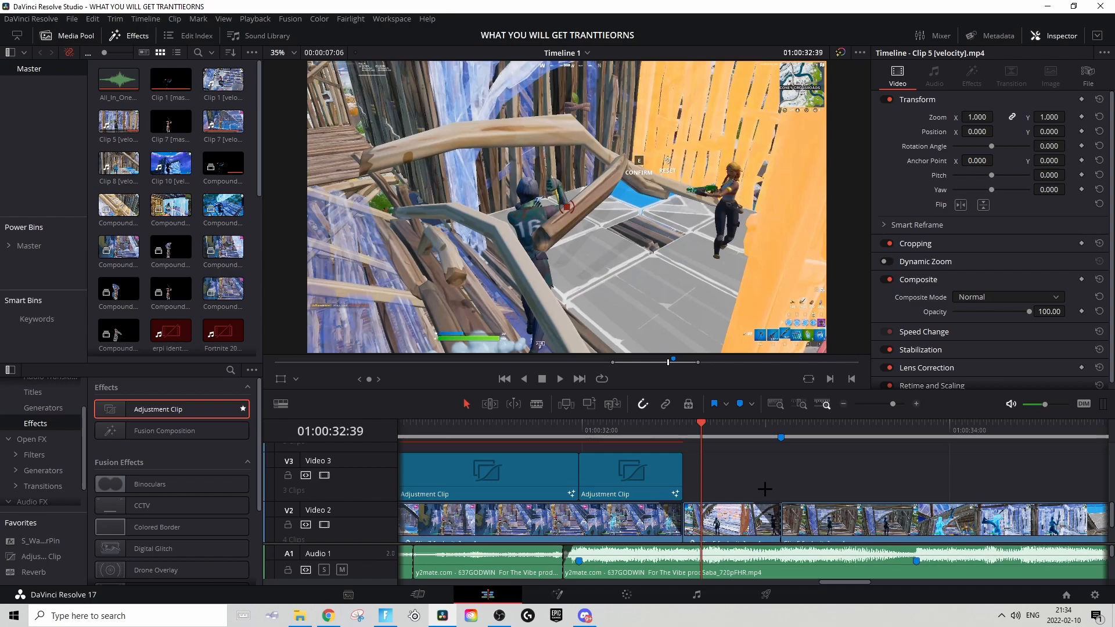
{"action": "left_click", "coordinate": [683, 425]}
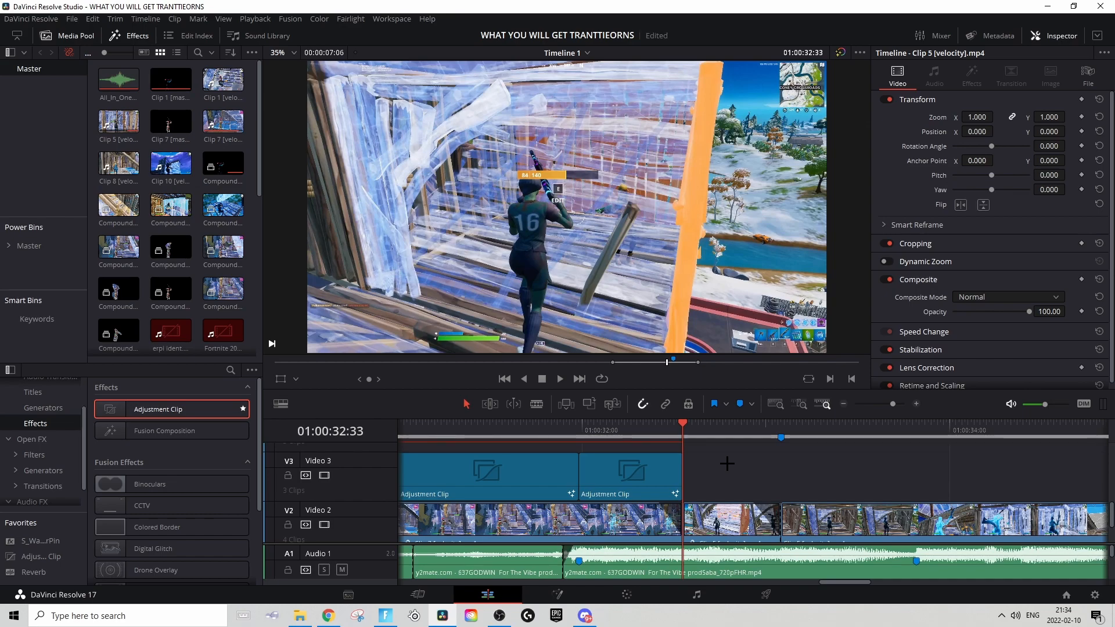
Step: Add an adjustment clip on Video 3 starting at the 01:00:32:33 cut and place the playhead inside it at 01:00:32:43
{"action": "left_click_drag", "start_coordinate": [141, 413], "coordinate": [694, 485]}
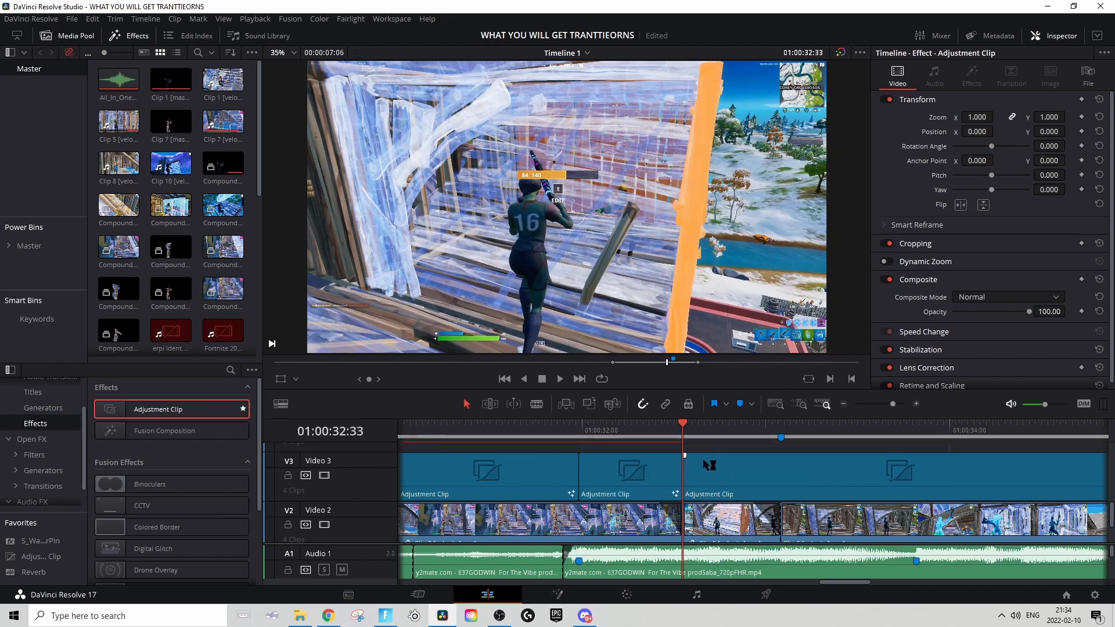
{"action": "left_click", "coordinate": [714, 436]}
{"action": "left_click", "coordinate": [750, 489]}
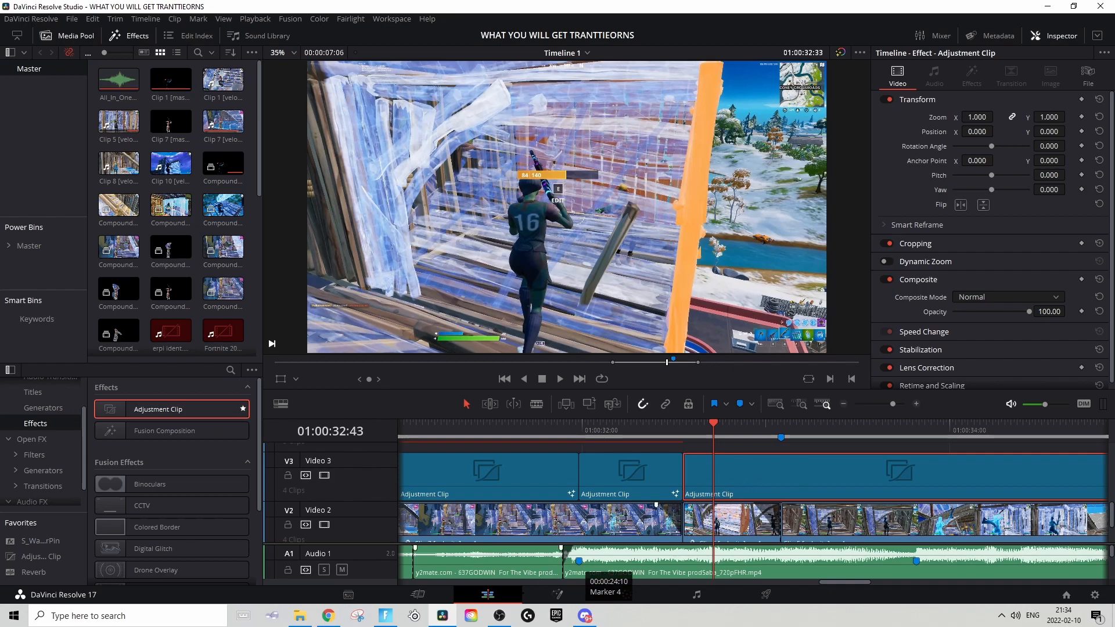
Step: In Fusion, insert the saved chain ending in S_Shake1 and S_Shake2 between MediaIn1 and MediaOut1 of the third adjustment clip
{"action": "left_click", "coordinate": [557, 594]}
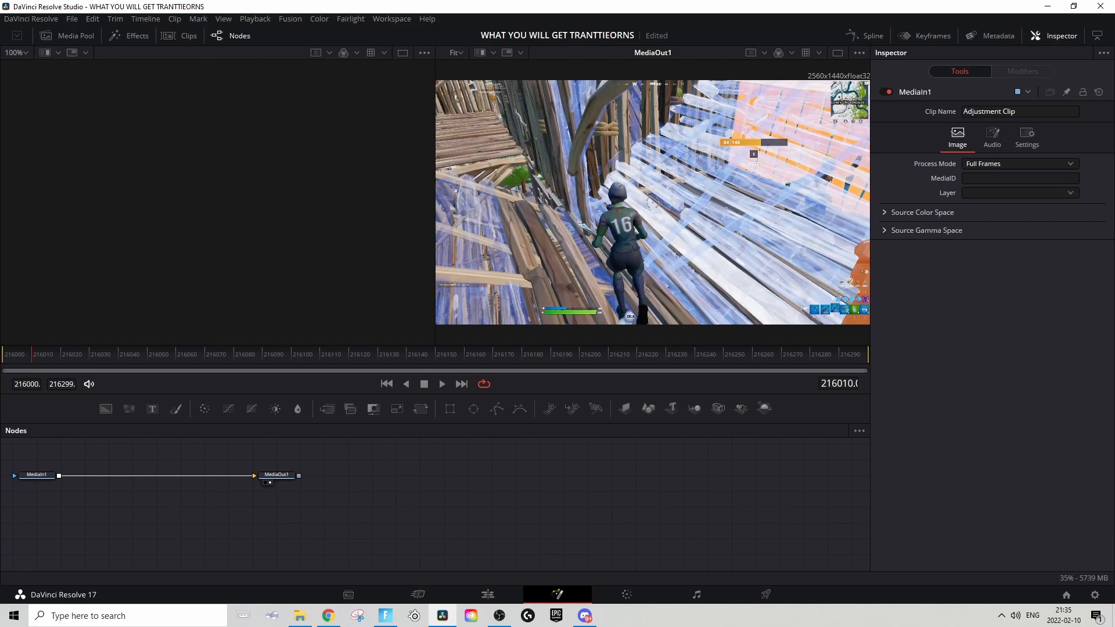
{"action": "left_click_drag", "start_coordinate": [309, 554], "coordinate": [139, 484]}
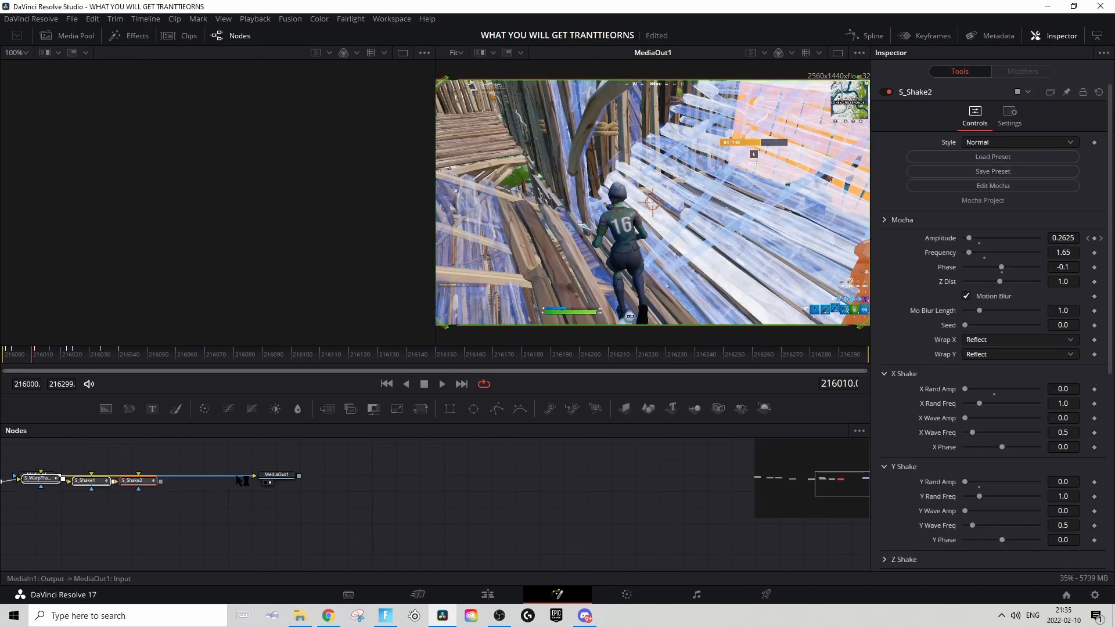
{"action": "left_click_drag", "start_coordinate": [286, 484], "coordinate": [102, 495]}
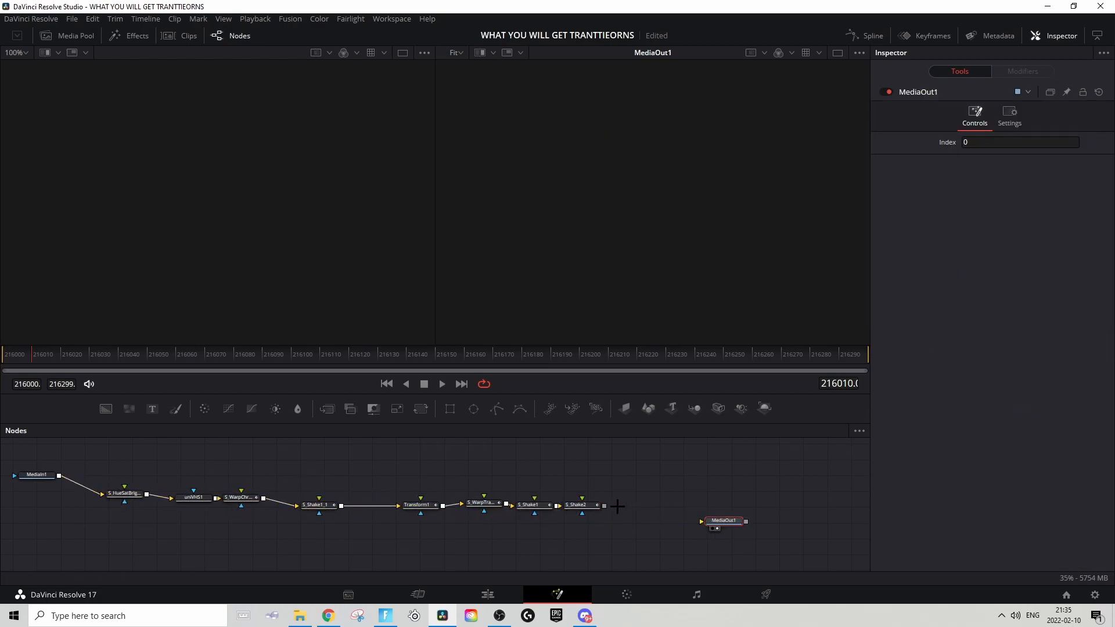
{"action": "left_click_drag", "start_coordinate": [604, 506], "coordinate": [720, 523]}
Step: Enable Render Cache Color Output for the third adjustment clip, split it at the 01:00:33:05 marker and delete the remainder
{"action": "left_click", "coordinate": [488, 595]}
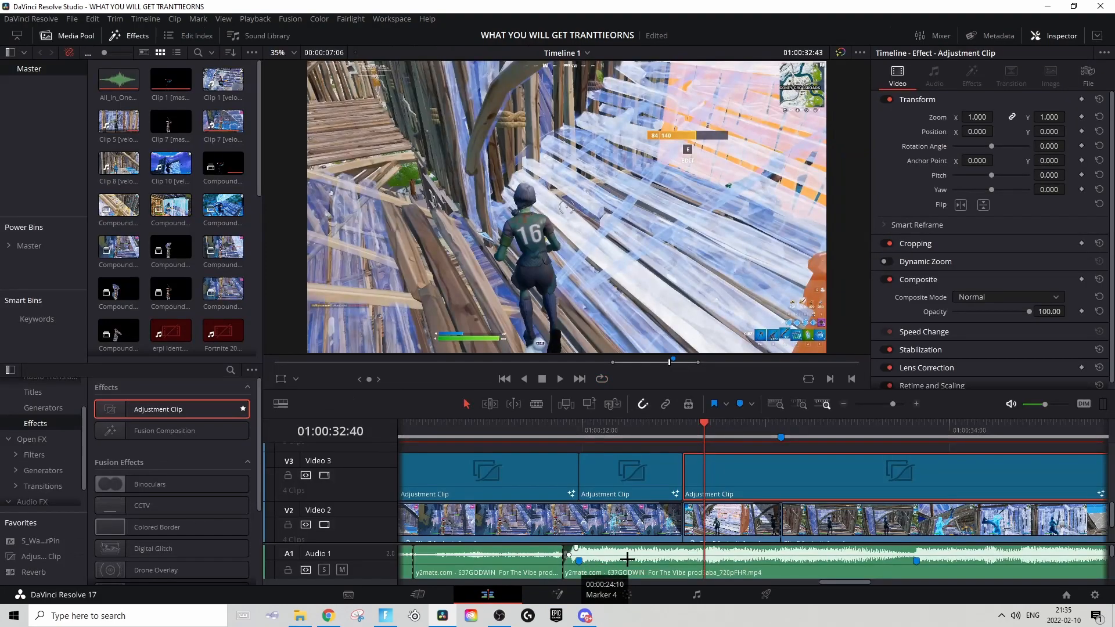
{"action": "right_click", "coordinate": [761, 468]}
{"action": "left_click", "coordinate": [782, 462]}
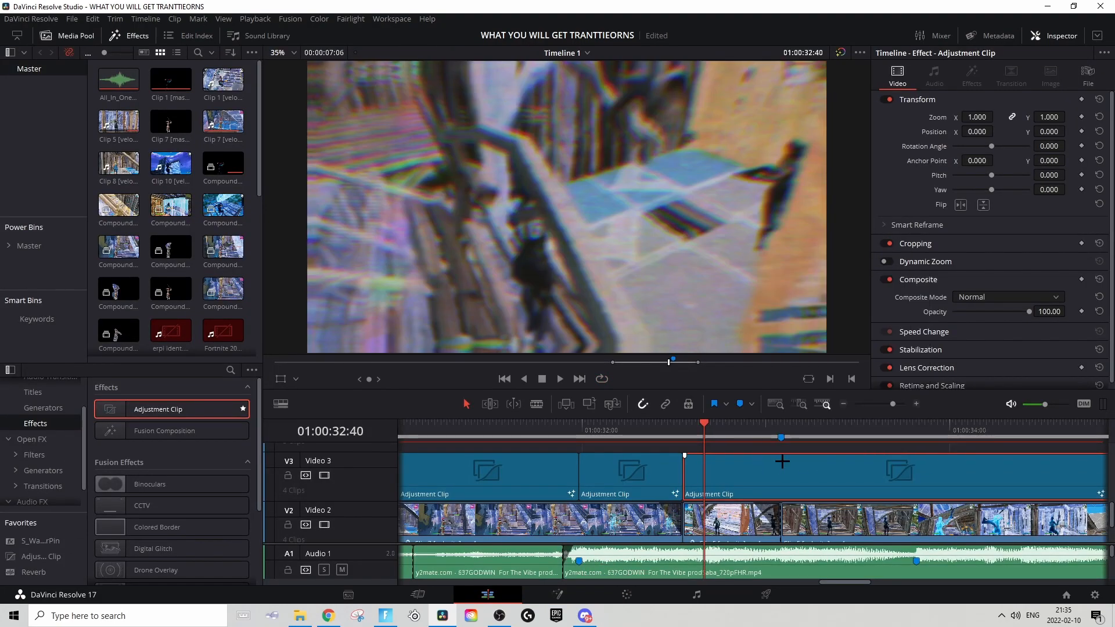
{"action": "left_click", "coordinate": [781, 437]}
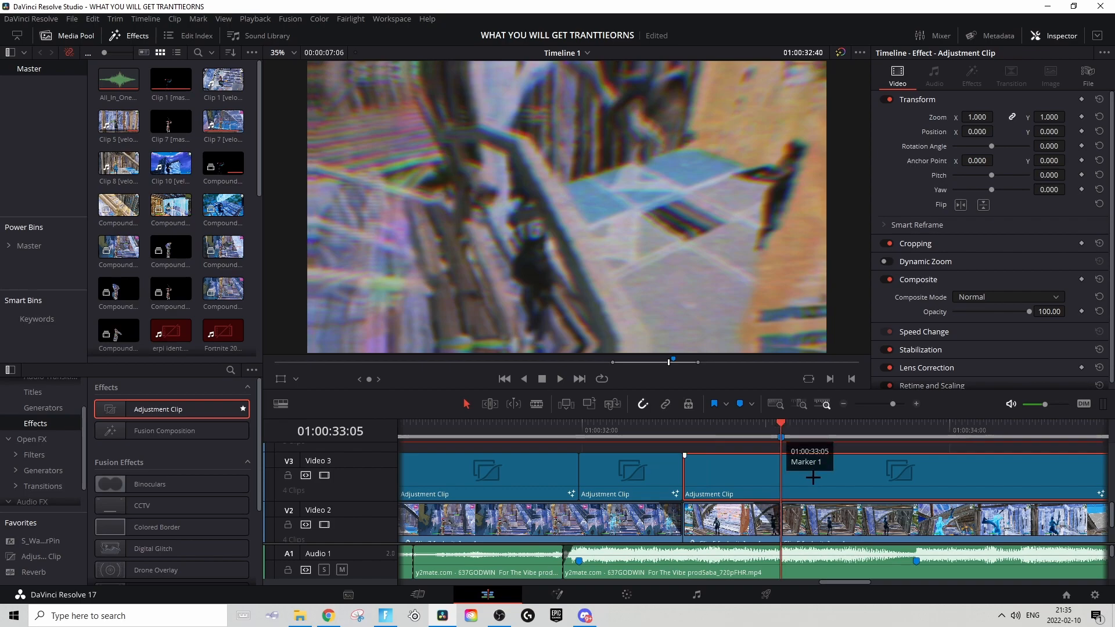
{"action": "key", "text": "ctrl+b"}
{"action": "left_click", "coordinate": [819, 476]}
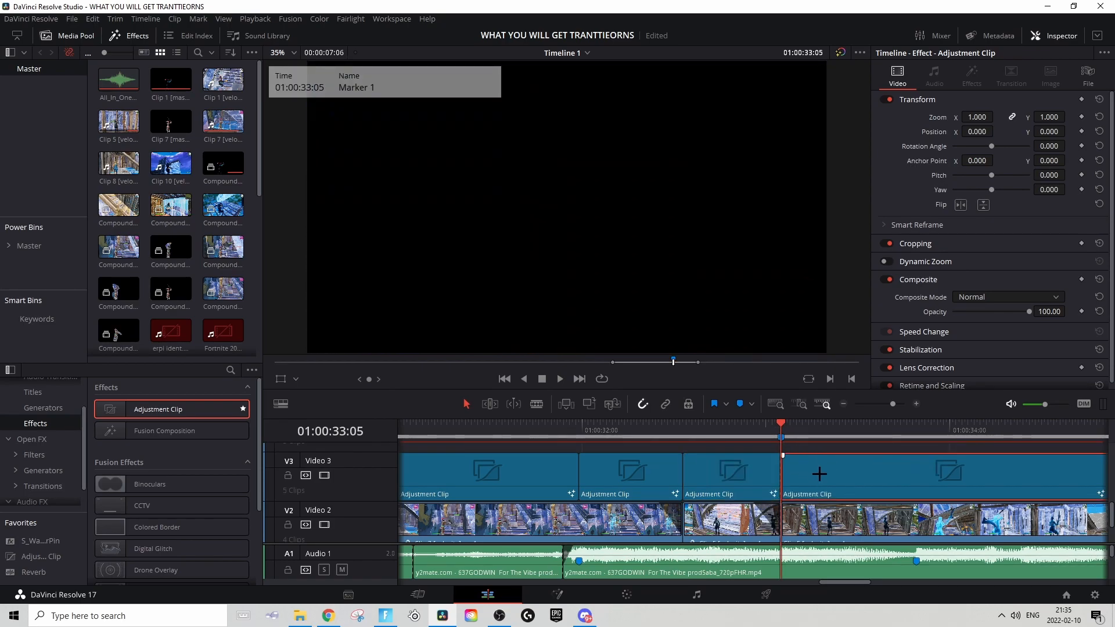
{"action": "key", "text": "BackSpace"}
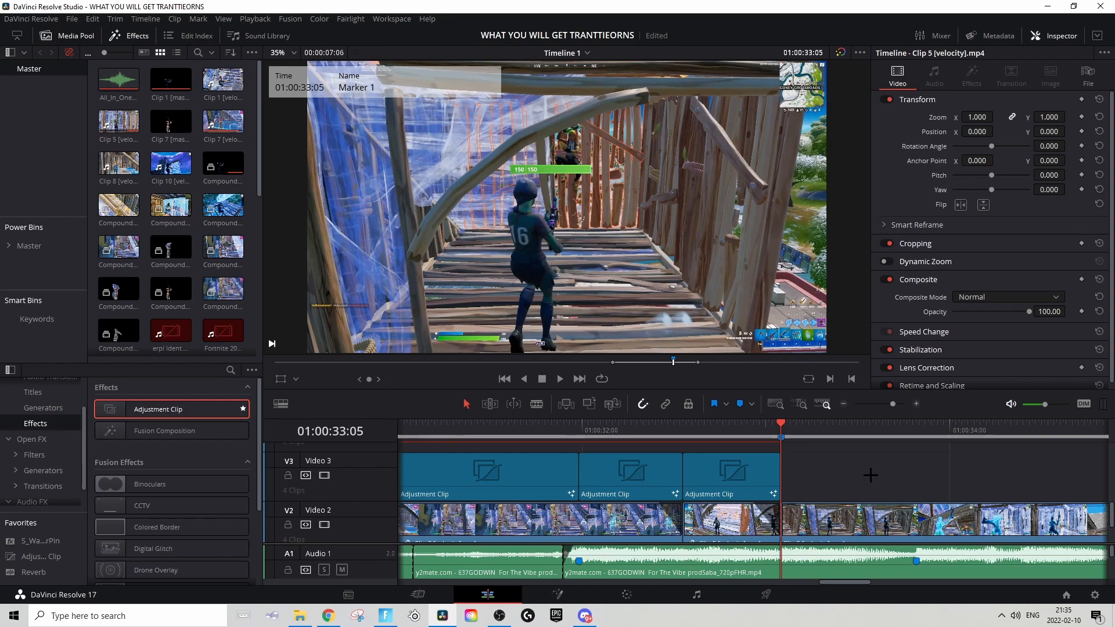
Step: Add a fourth adjustment clip on Video 3 starting at the 01:00:33:05 marker and place the playhead at 01:00:33:14
{"action": "scroll", "coordinate": [796, 459], "scroll_direction": "up", "scroll_amount": 2}
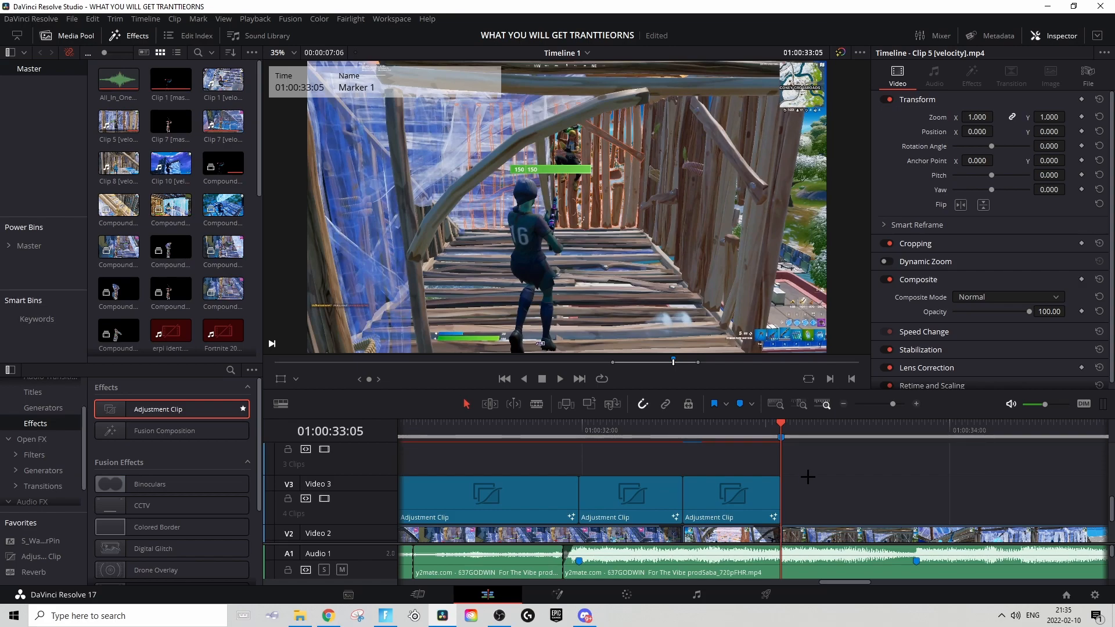
{"action": "left_click_drag", "start_coordinate": [215, 414], "coordinate": [788, 496]}
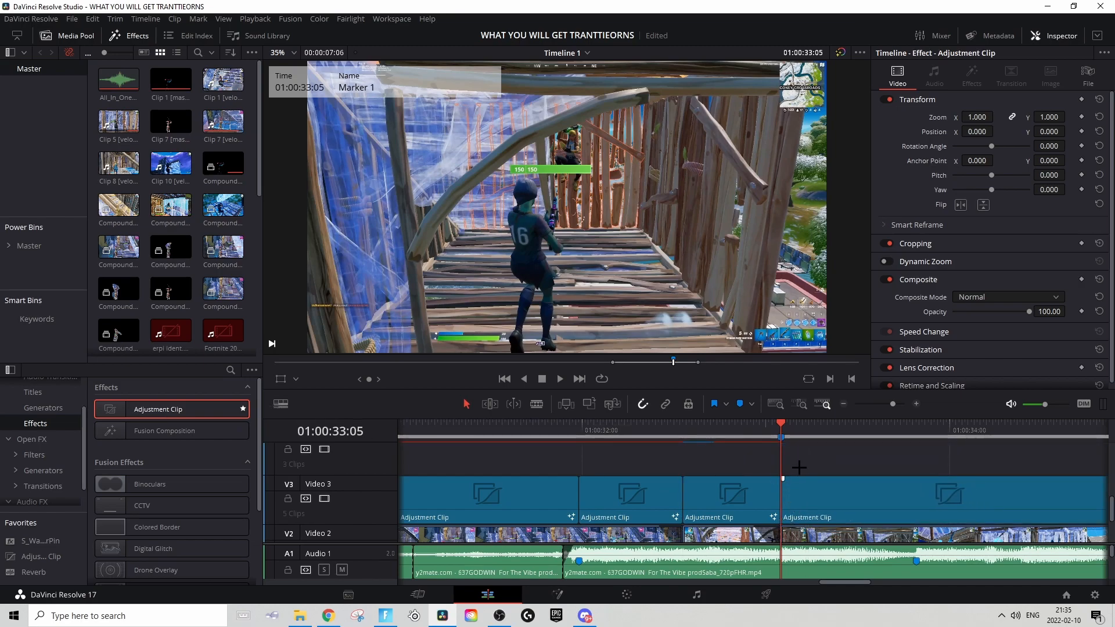
{"action": "left_click", "coordinate": [719, 494]}
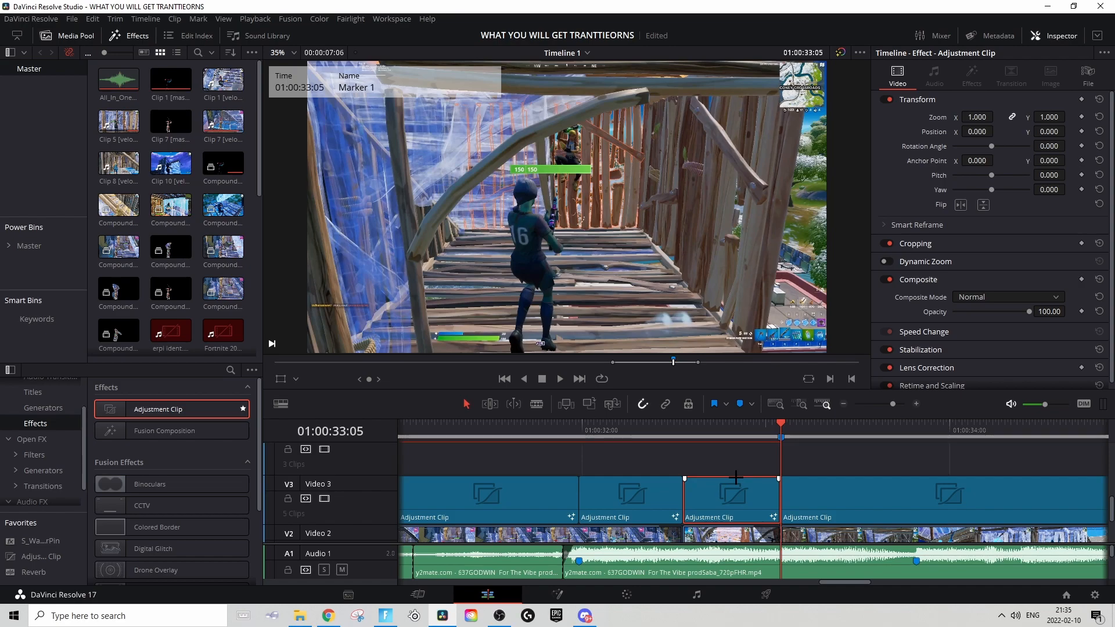
{"action": "left_click", "coordinate": [813, 488]}
{"action": "left_click", "coordinate": [808, 430]}
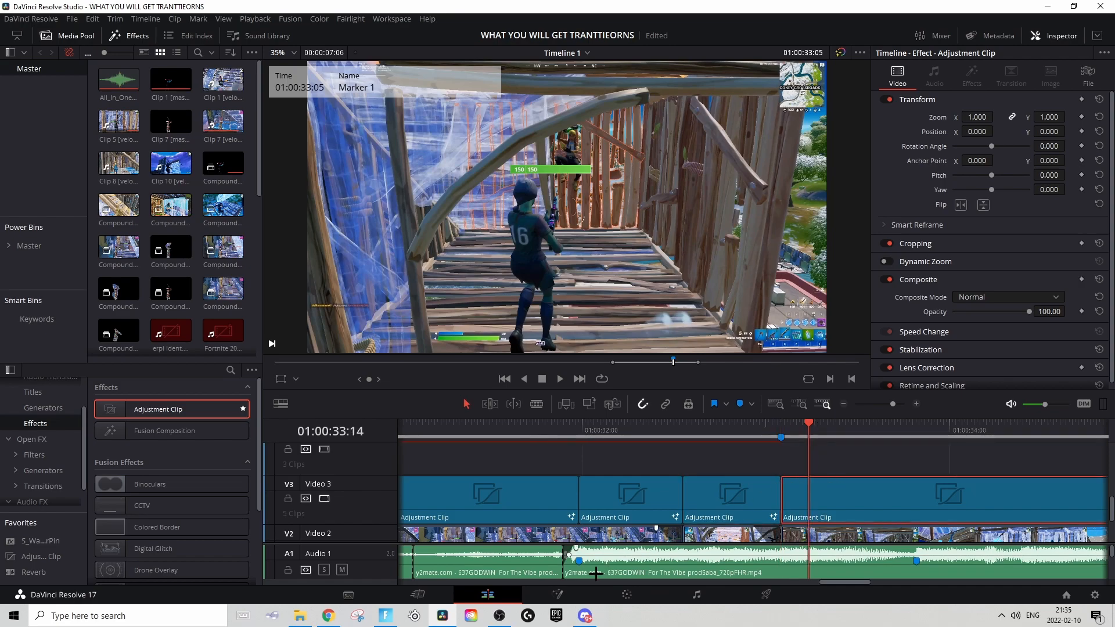
Step: In Fusion, insert the saved effect chain between MediaIn1 and MediaOut1 of the fourth adjustment clip
{"action": "left_click", "coordinate": [558, 594]}
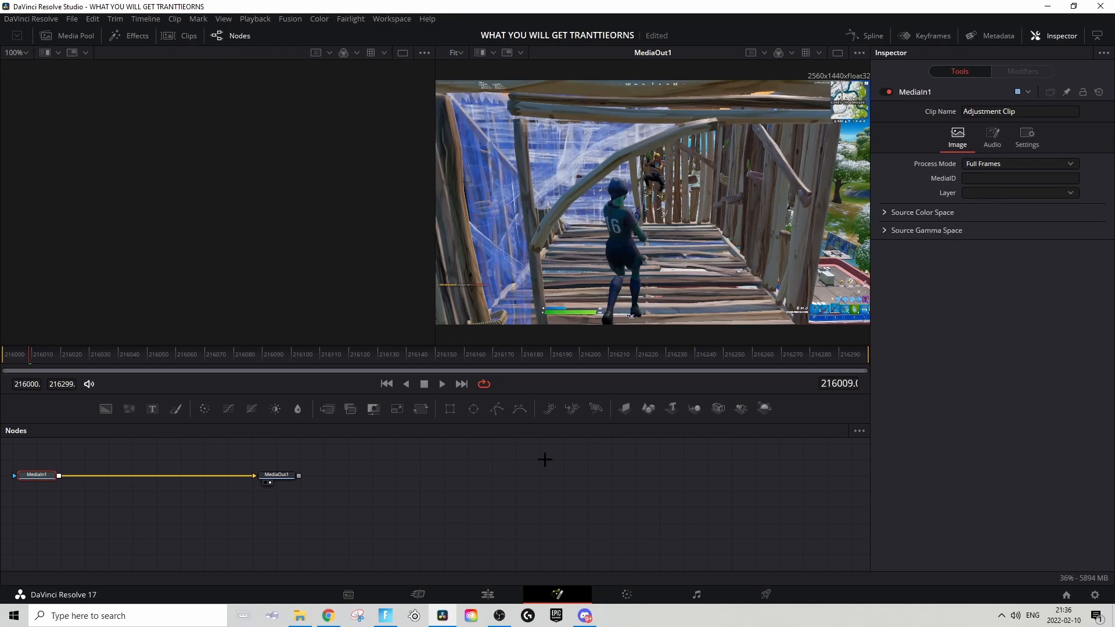
{"action": "left_click_drag", "start_coordinate": [1114, 576], "coordinate": [191, 494]}
{"action": "left_click_drag", "start_coordinate": [283, 476], "coordinate": [137, 492]}
{"action": "left_click_drag", "start_coordinate": [430, 492], "coordinate": [458, 498]}
Step: Enable Render Cache Color Output for the fourth adjustment clip, split it at 01:00:33:48 and delete the remainder
{"action": "left_click", "coordinate": [488, 594]}
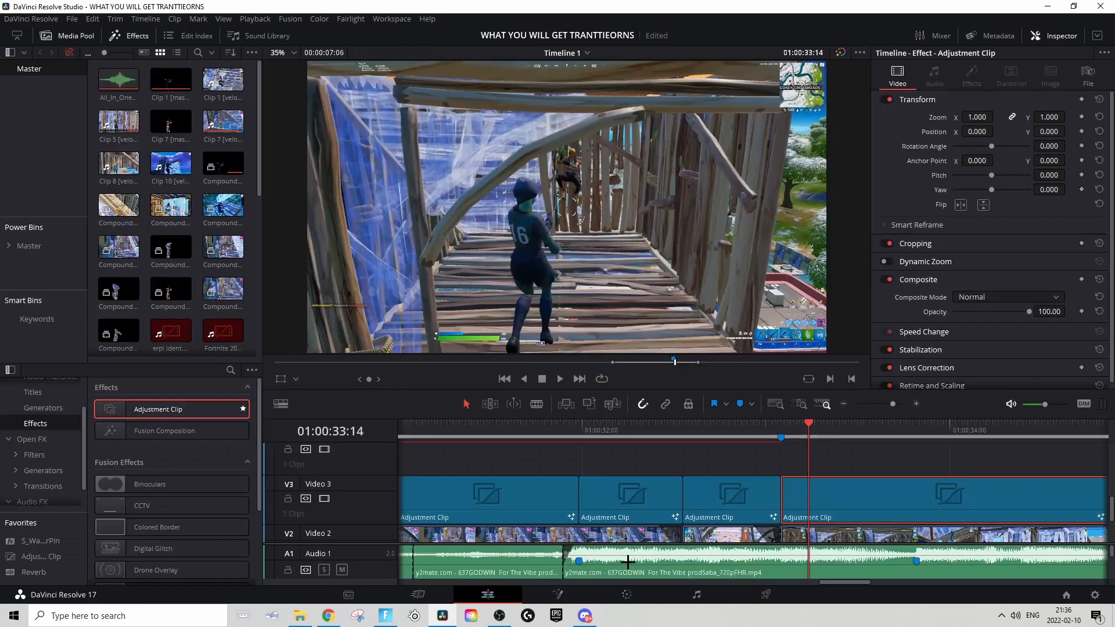
{"action": "right_click", "coordinate": [834, 489]}
{"action": "left_click", "coordinate": [866, 479]}
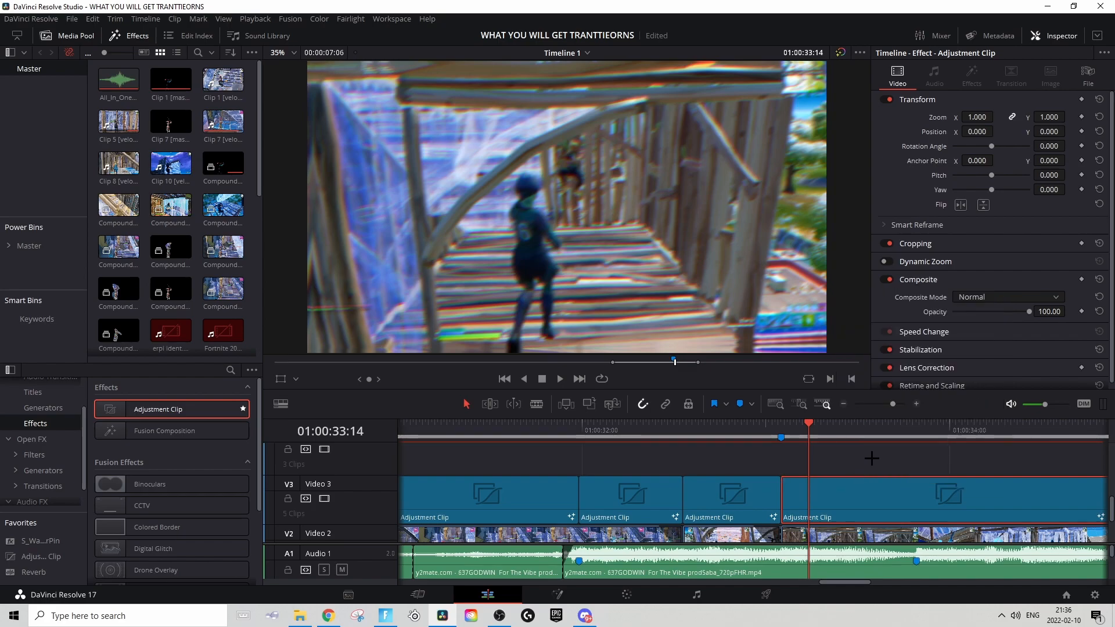
{"action": "left_click", "coordinate": [907, 439]}
{"action": "key", "text": "ctrl+b"}
{"action": "left_click", "coordinate": [955, 508]}
{"action": "key", "text": "BackSpace"}
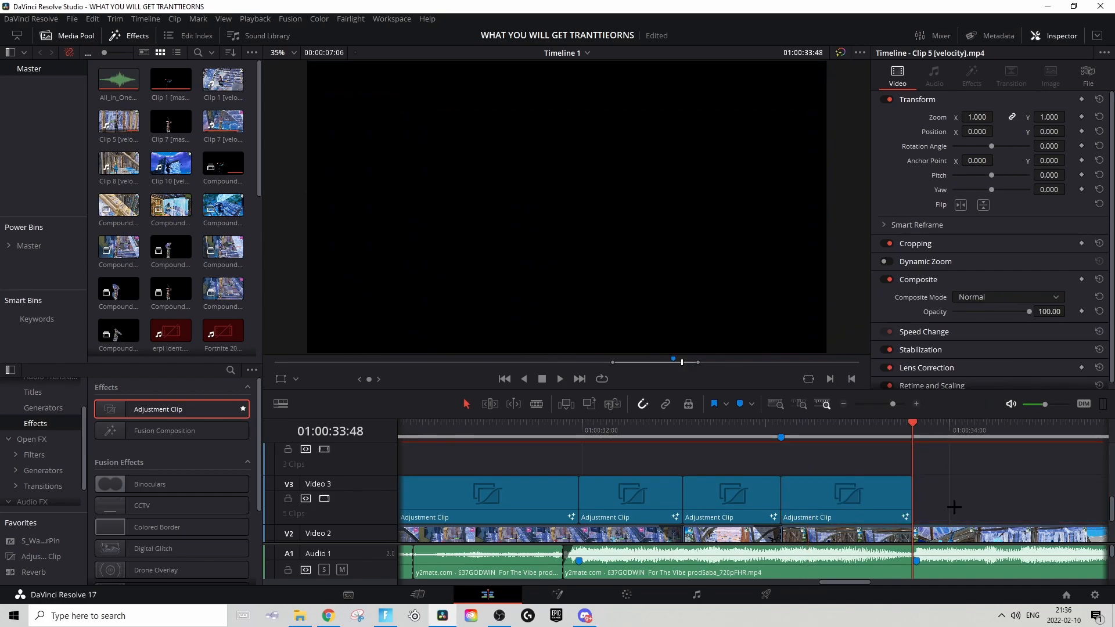
Step: Add a fifth adjustment clip on Video 3 one frame after 01:00:33:48 and place the playhead inside it at 01:00:33:52
{"action": "scroll", "coordinate": [953, 506], "scroll_direction": "up", "scroll_amount": 2}
{"action": "left_click_drag", "start_coordinate": [890, 405], "coordinate": [894, 406]}
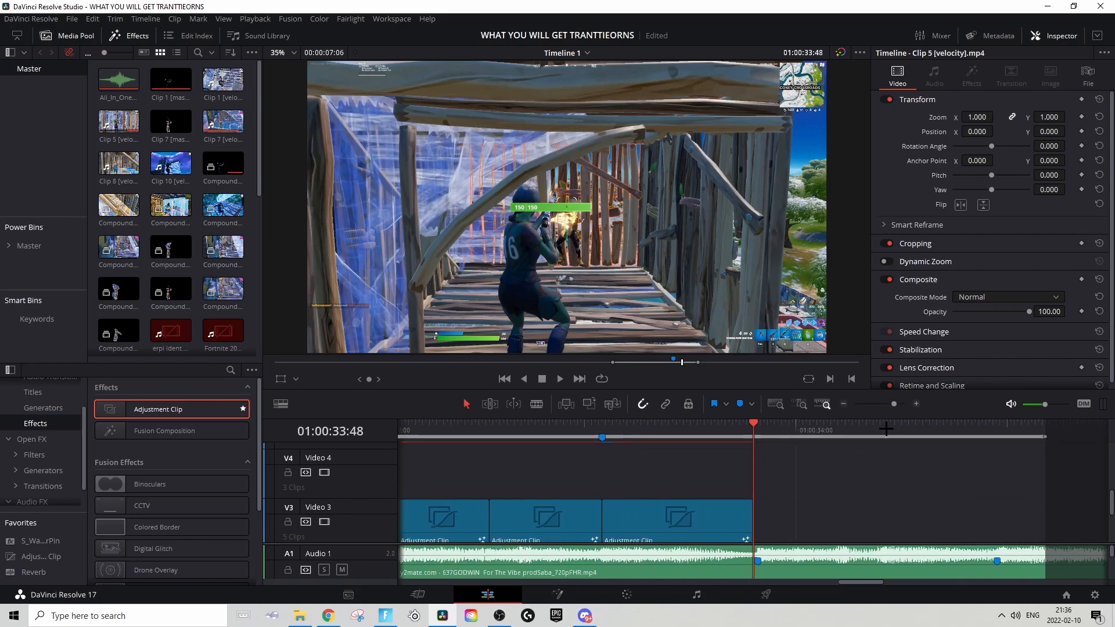
{"action": "scroll", "coordinate": [840, 476], "scroll_direction": "down", "scroll_amount": 2}
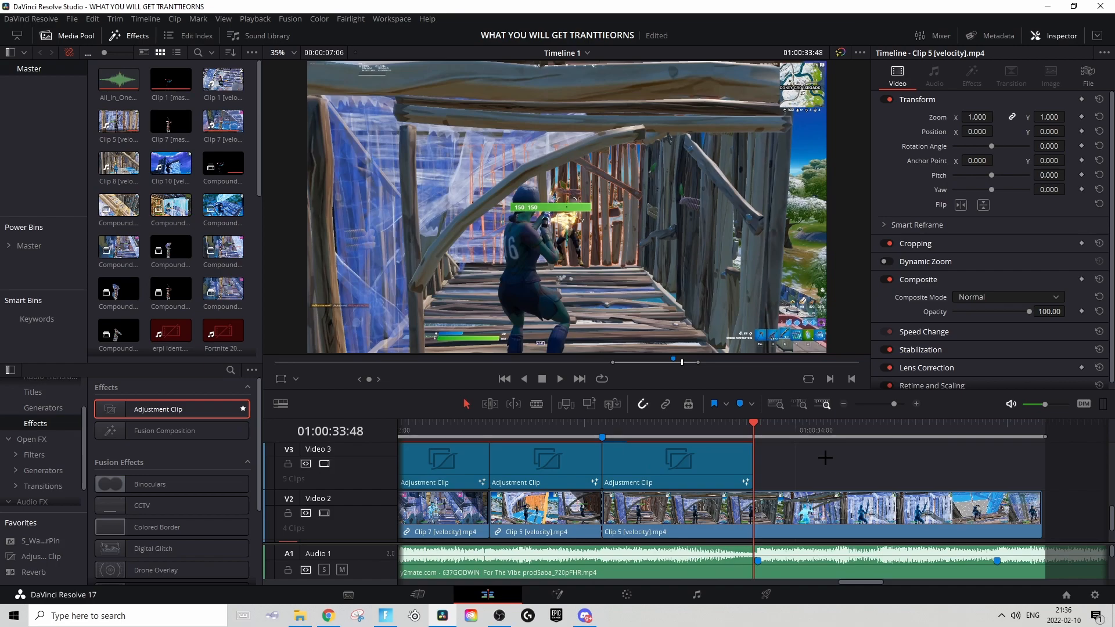
{"action": "key", "text": "Right"}
{"action": "left_click_drag", "start_coordinate": [157, 409], "coordinate": [779, 461]}
{"action": "left_click", "coordinate": [779, 462]}
{"action": "key", "text": "Right"}
{"action": "key", "text": "Right"}
{"action": "key", "text": "Right"}
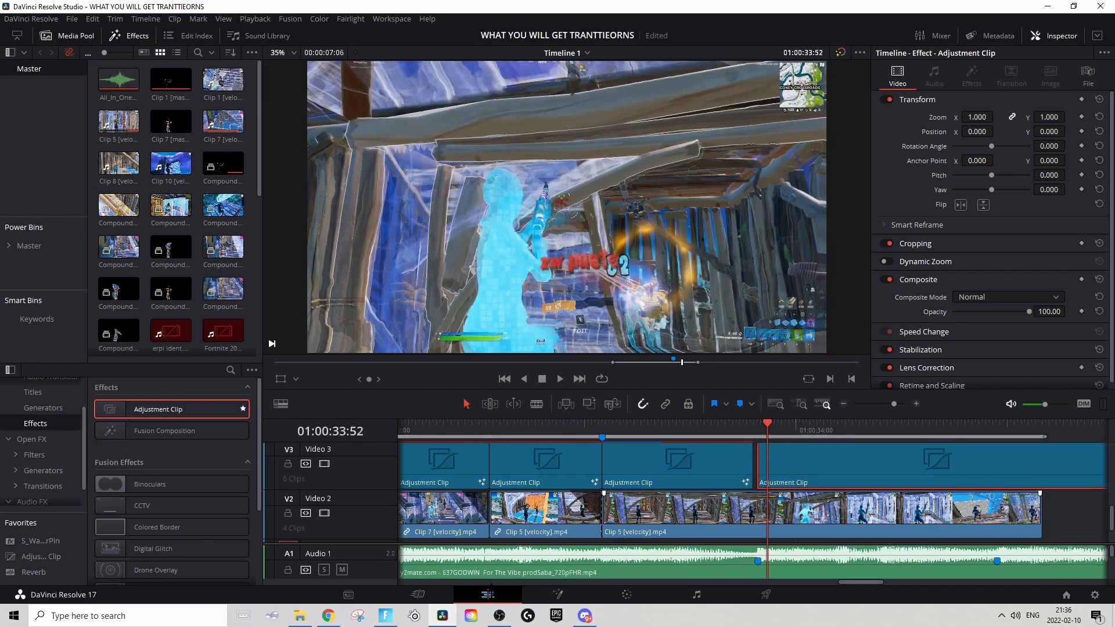
Step: In Fusion, insert the saved chain from S_Glint1 to S_Shake2_1 between MediaIn1 and MediaOut1 of the fifth adjustment clip
{"action": "left_click", "coordinate": [557, 593]}
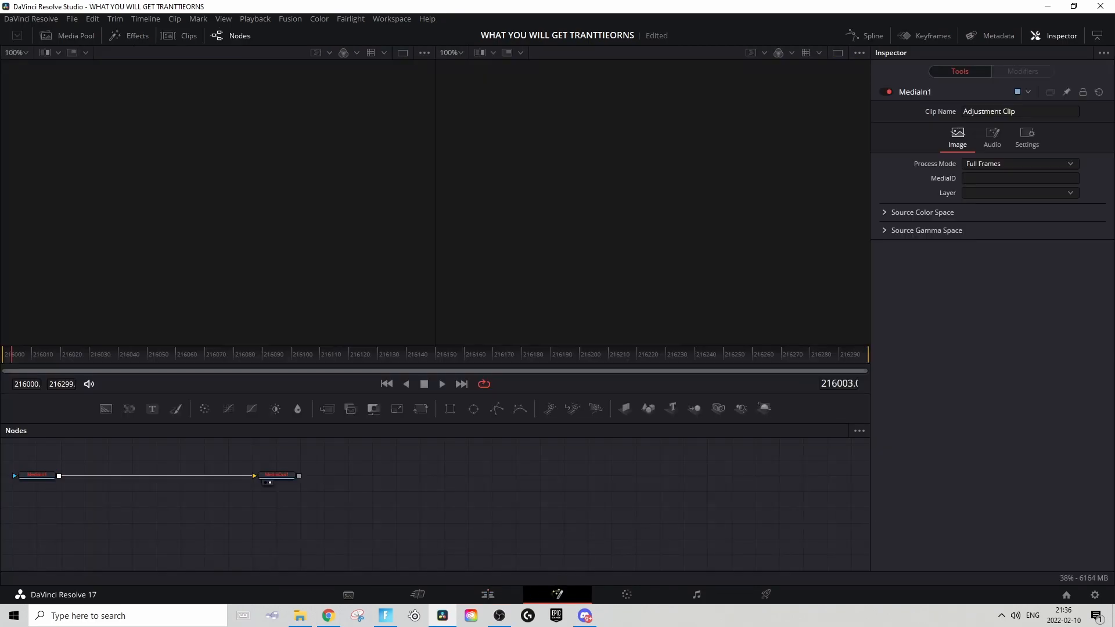
{"action": "left_click_drag", "start_coordinate": [456, 615], "coordinate": [142, 489]}
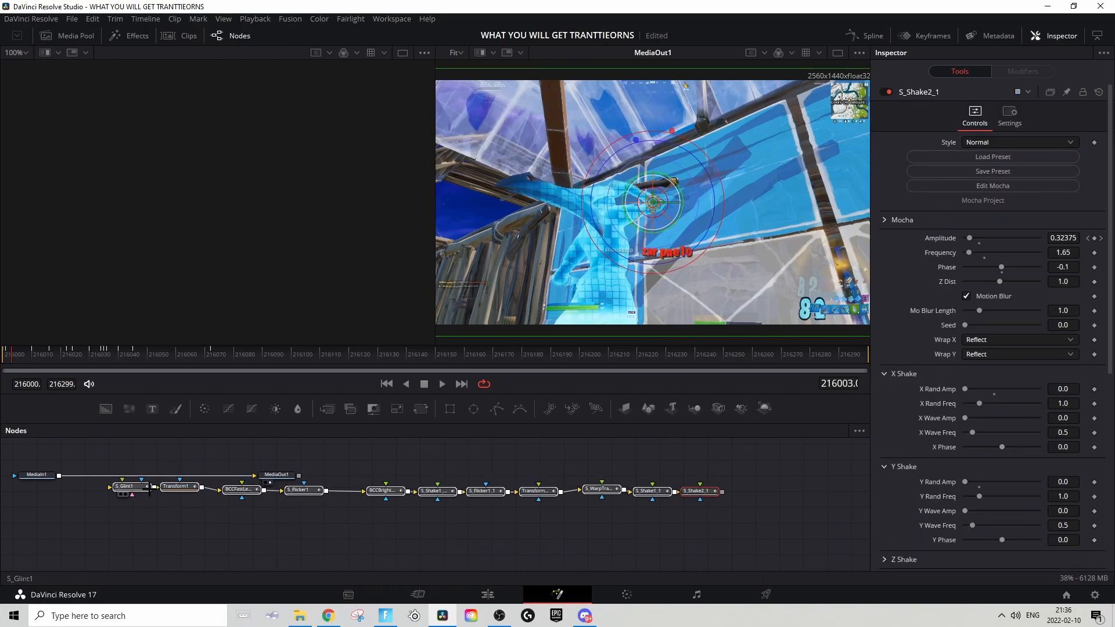
{"action": "left_click_drag", "start_coordinate": [260, 475], "coordinate": [742, 494]}
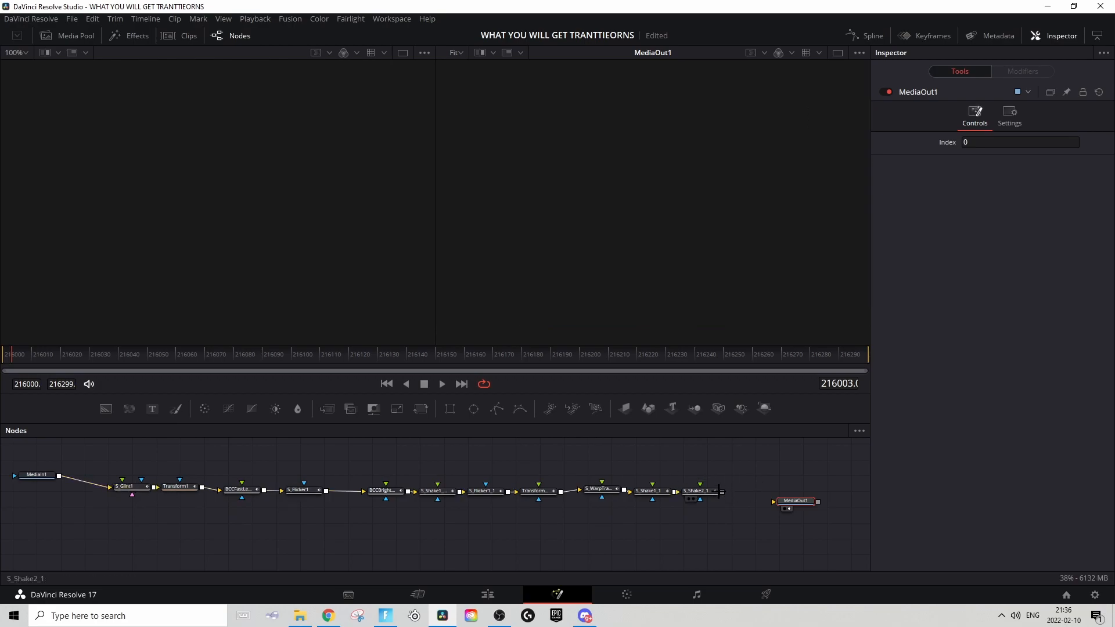
Step: Return to the edit timeline and enable Render Cache Color Output for the fifth adjustment clip
{"action": "left_click", "coordinate": [488, 594]}
{"action": "right_click", "coordinate": [855, 472]}
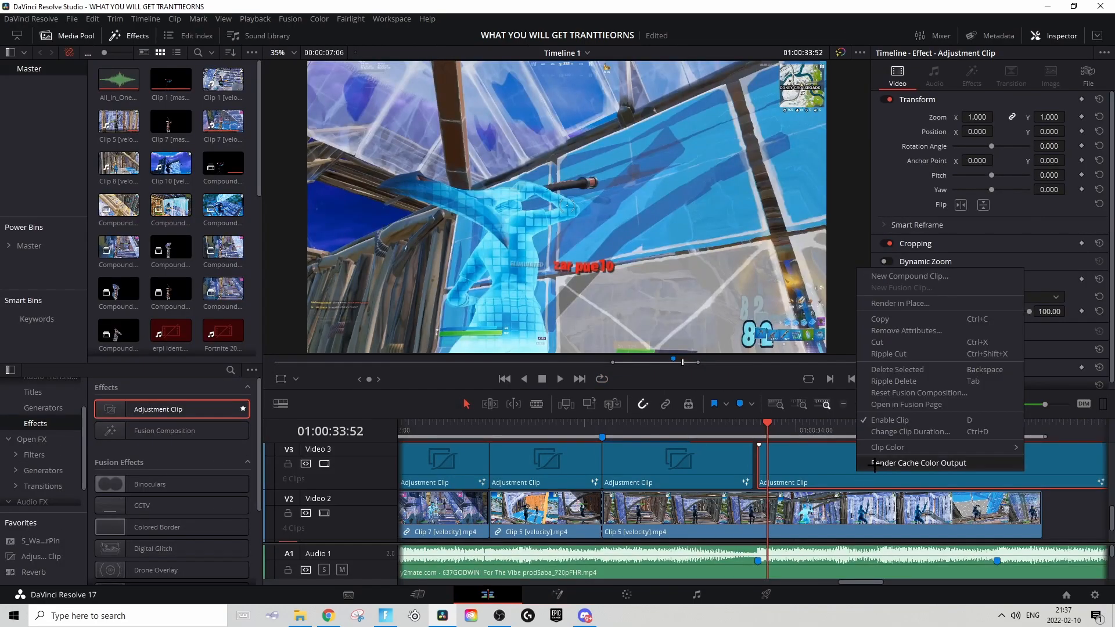
{"action": "left_click", "coordinate": [874, 463]}
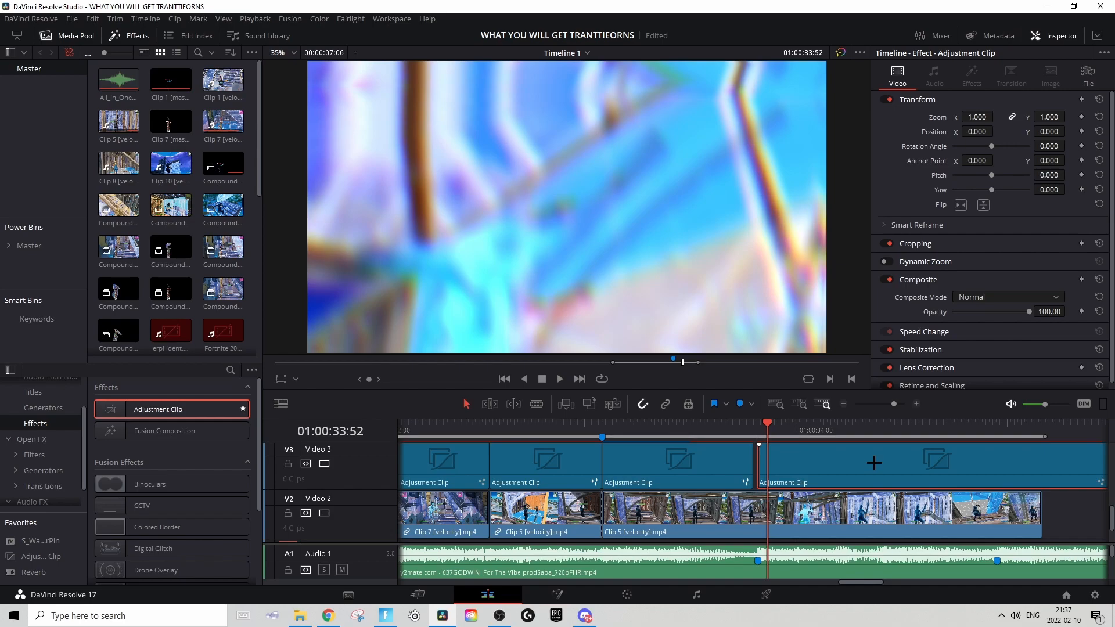